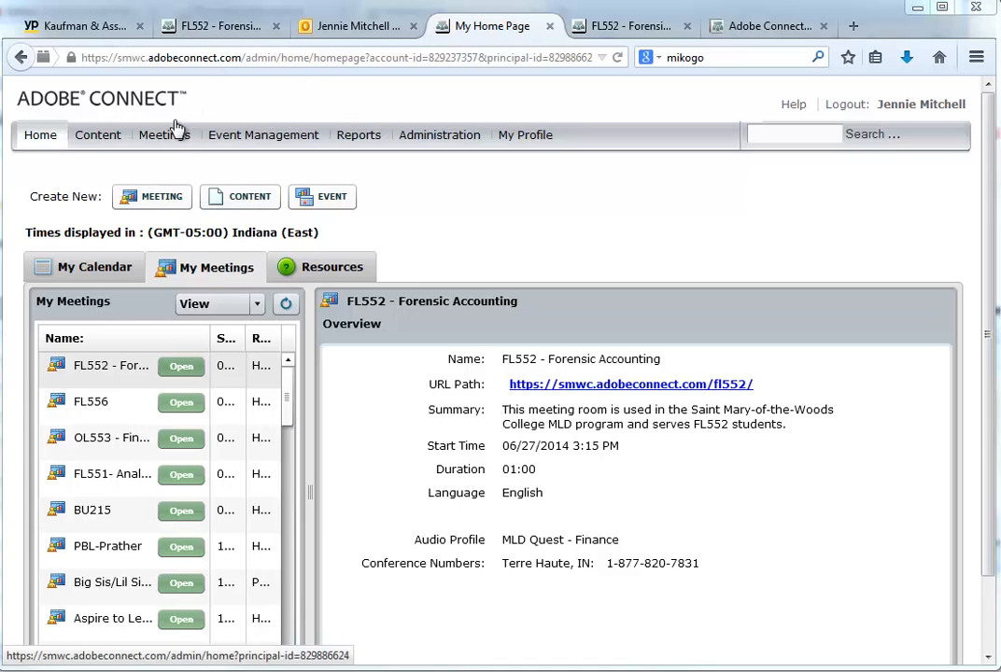
- Create a new meeting named "Course Template" with custom URL path "course" and summary "Meeting room for a course template."
left_click(158, 201)
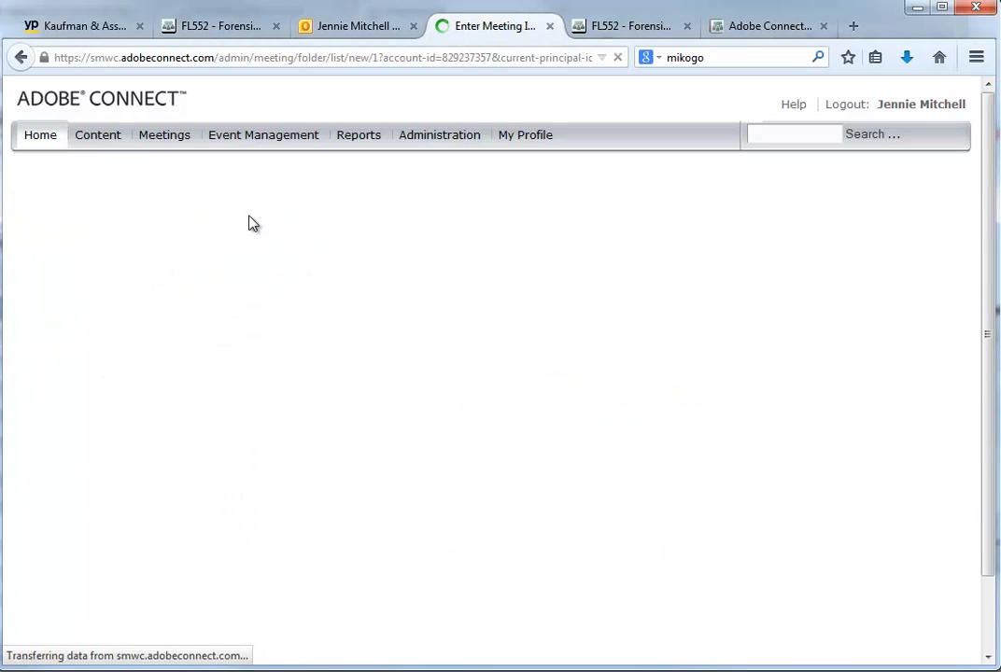
left_click(264, 277)
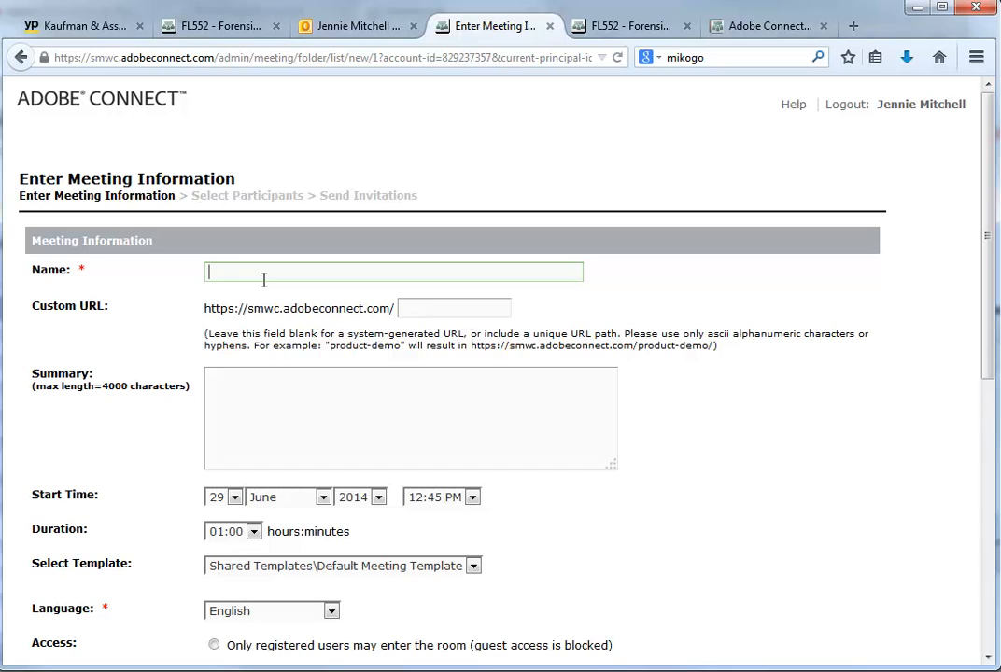
type("Course Template")
left_click(413, 311)
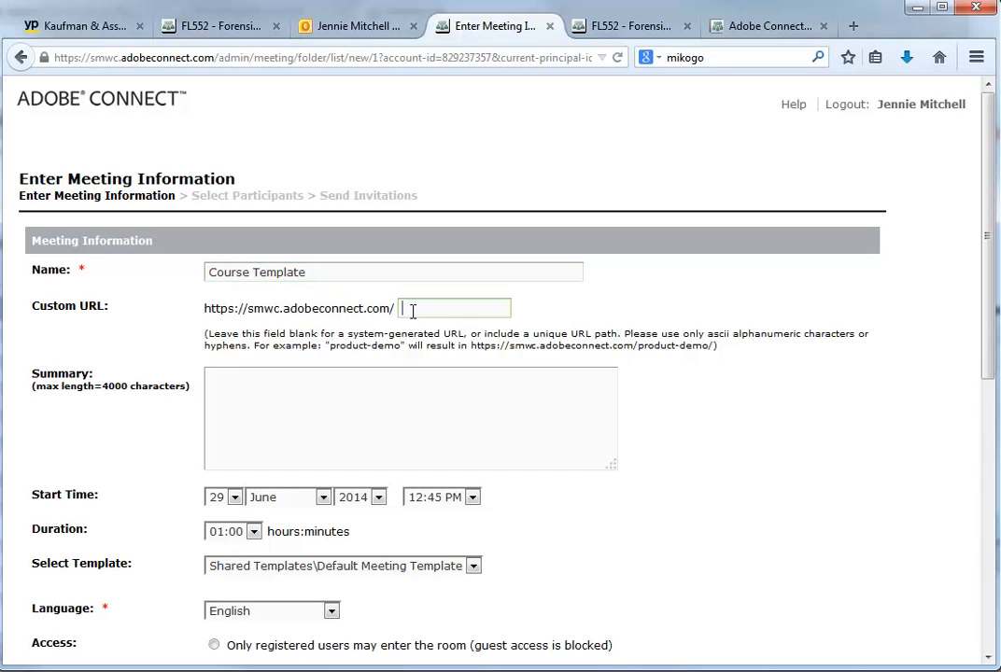
type("course")
left_click(279, 386)
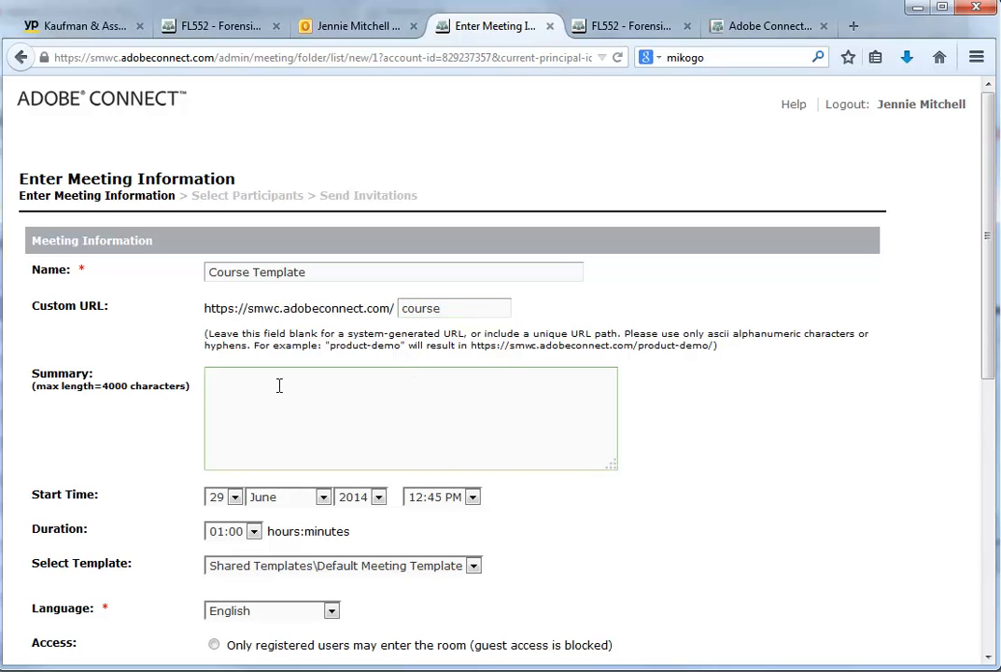
type("Meeting room for a course templat")
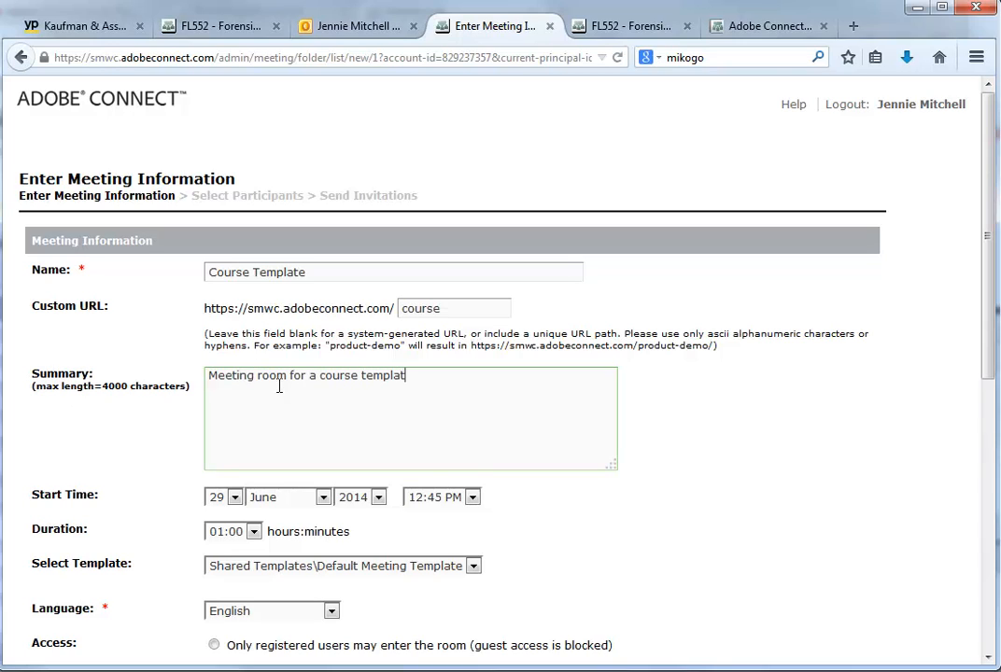
type("e.")
- Base the meeting on Shared Templates\Default Training Template and allow anyone who has the URL to enter the room
left_click(473, 566)
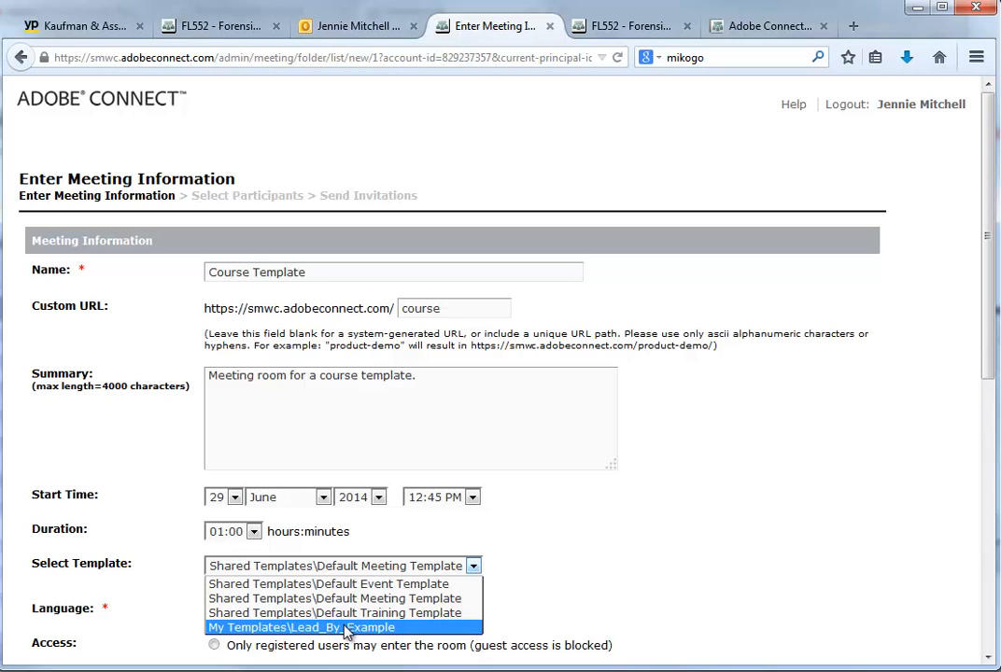
left_click(446, 616)
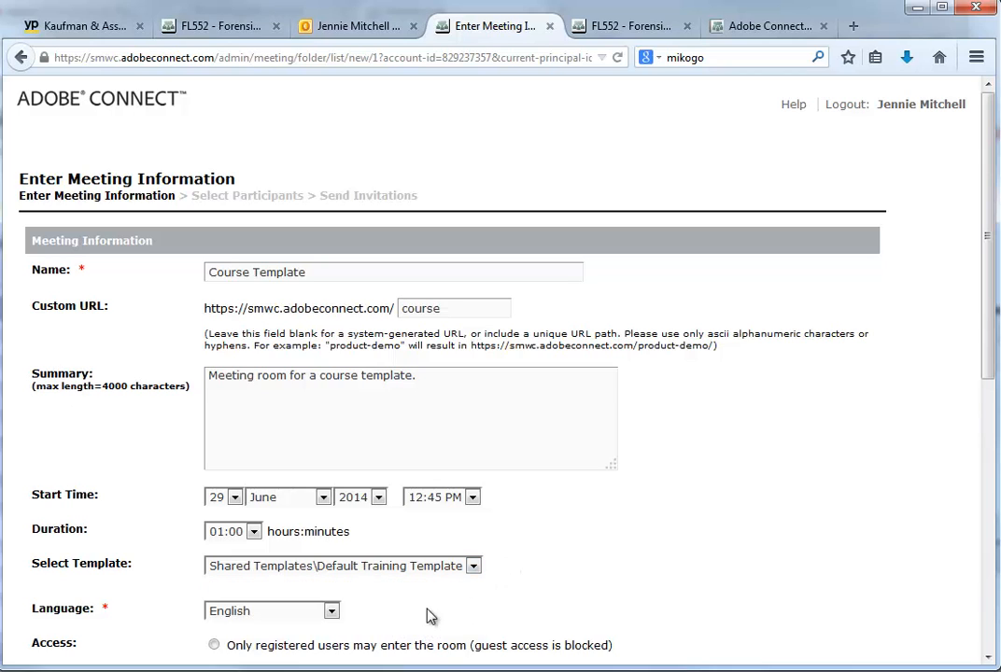
scroll(425, 614, "down", 3)
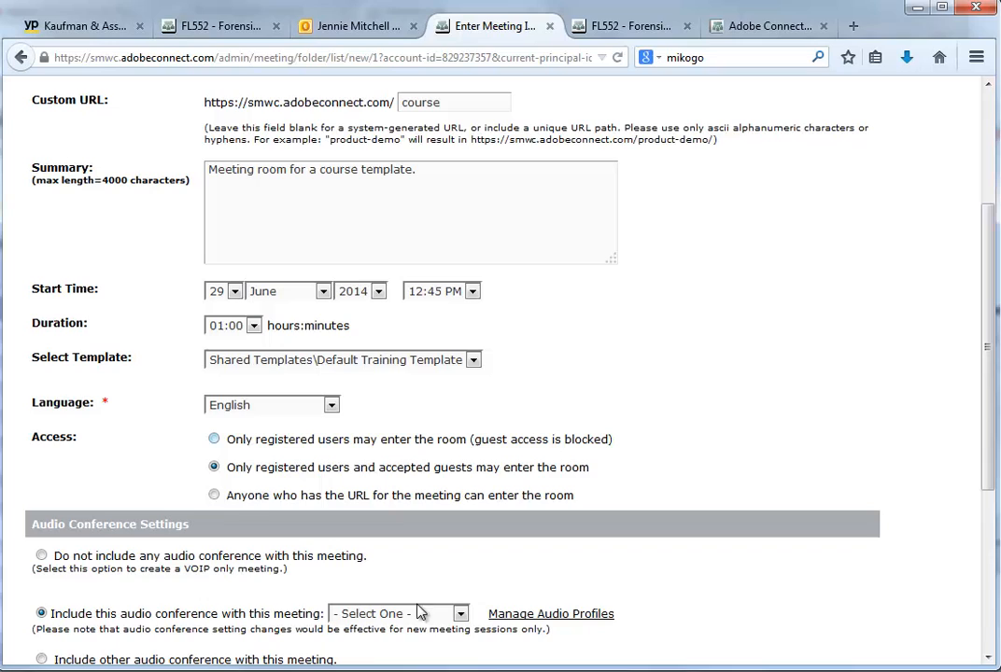
left_click(216, 496)
- Include the "MLD Quest - Finance" audio conference with the meeting and submit the meeting information
left_click(460, 615)
left_click(439, 646)
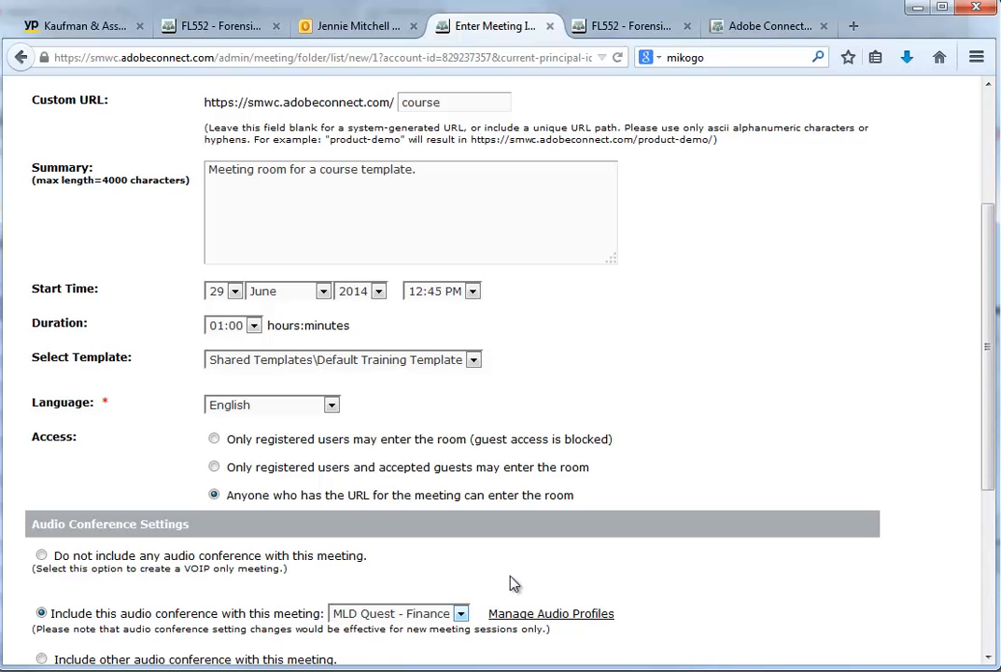
scroll(513, 584, "down", 4)
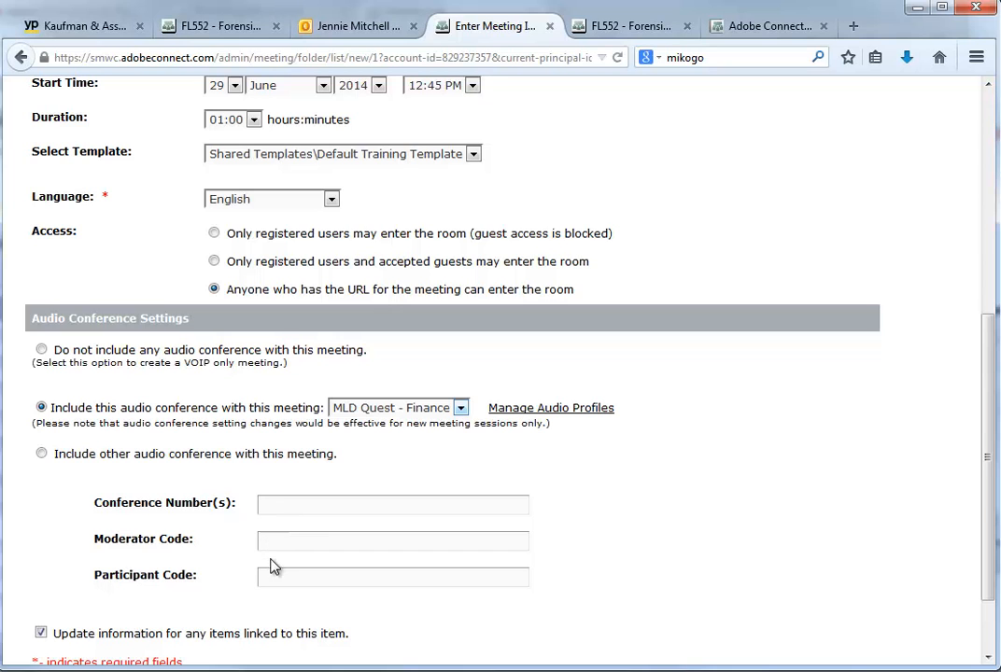
scroll(263, 616, "down", 2)
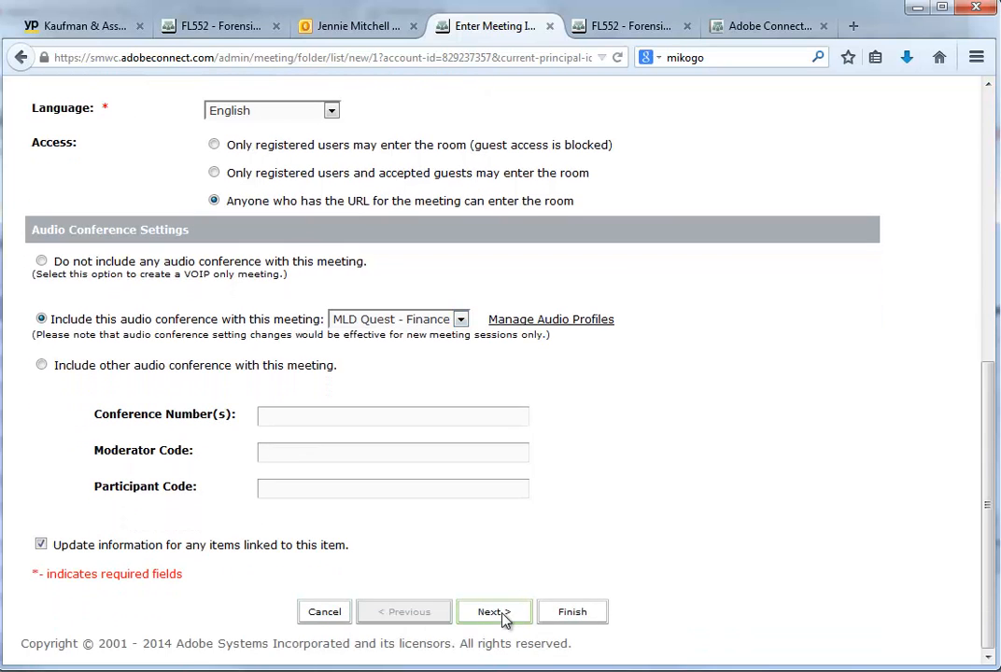
left_click(505, 621)
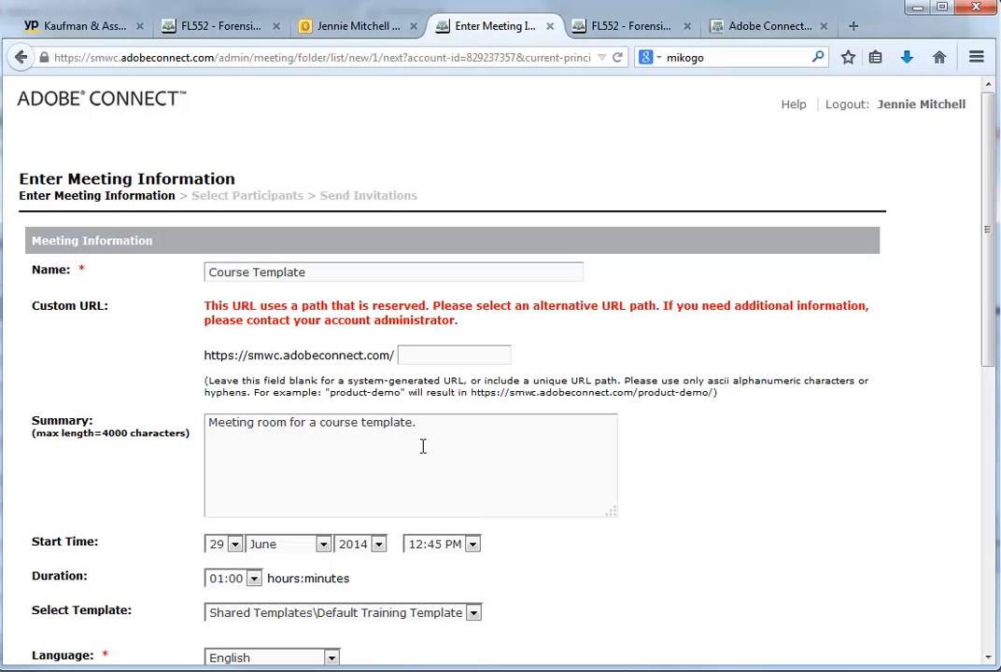
- Set the custom URL path to "courseMLD" and continue to participant selection
left_click(429, 356)
type("course")
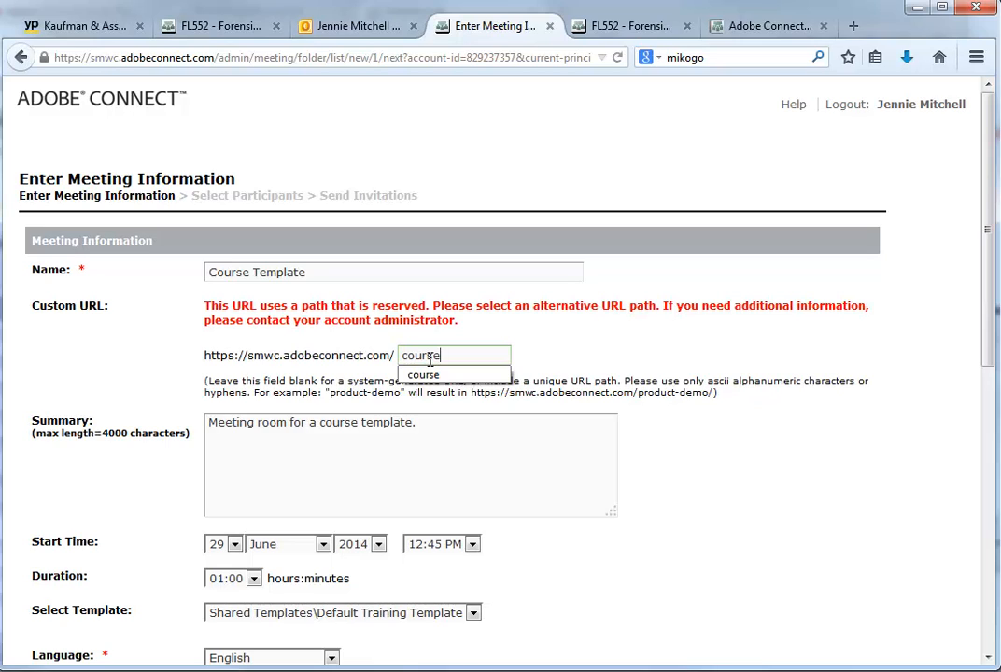
type("MLD")
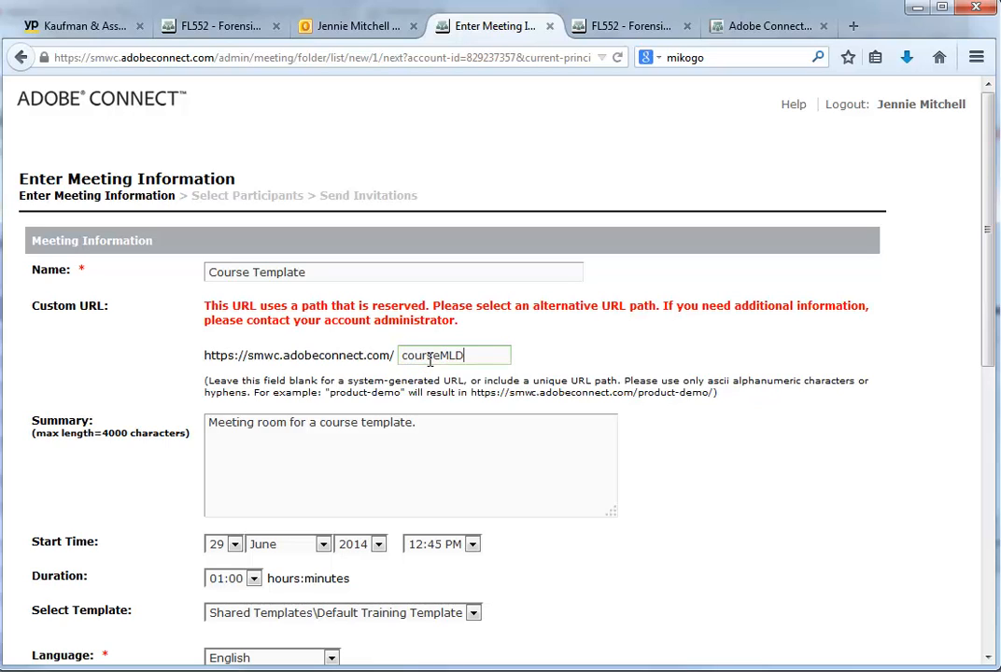
scroll(491, 472, "down", 6)
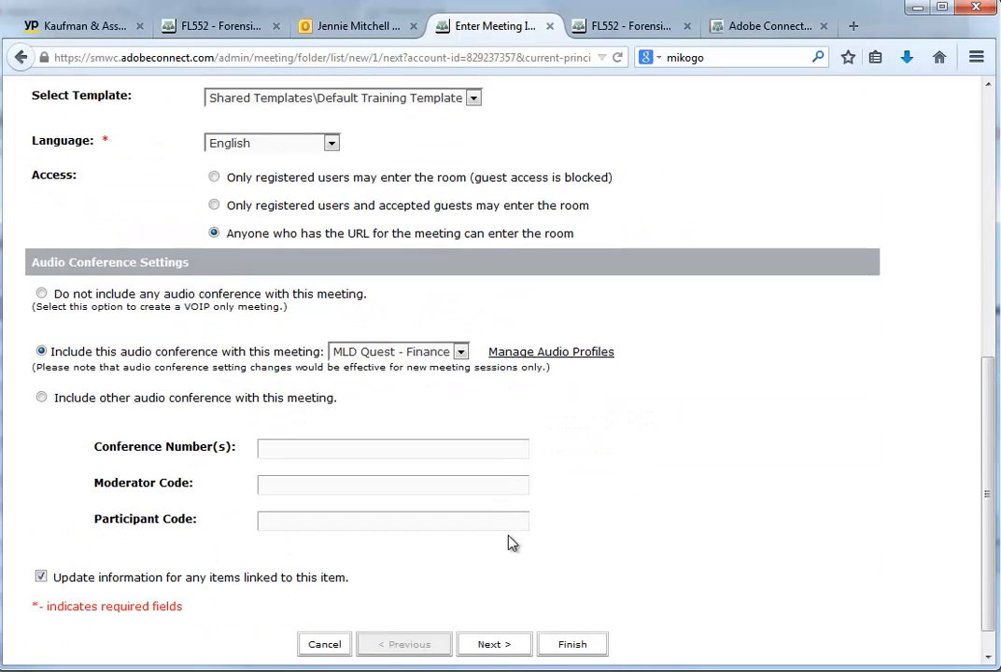
left_click(497, 611)
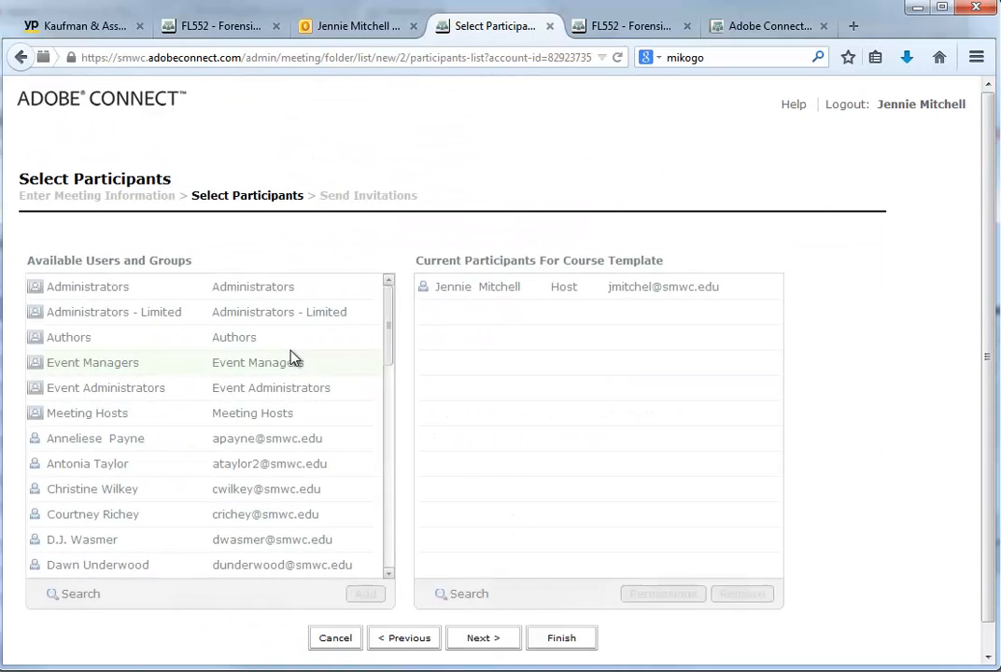
- Add the fourth-from-last available user to the Course Template participants and give that user Host permission
left_click_drag(391, 330, 390, 535)
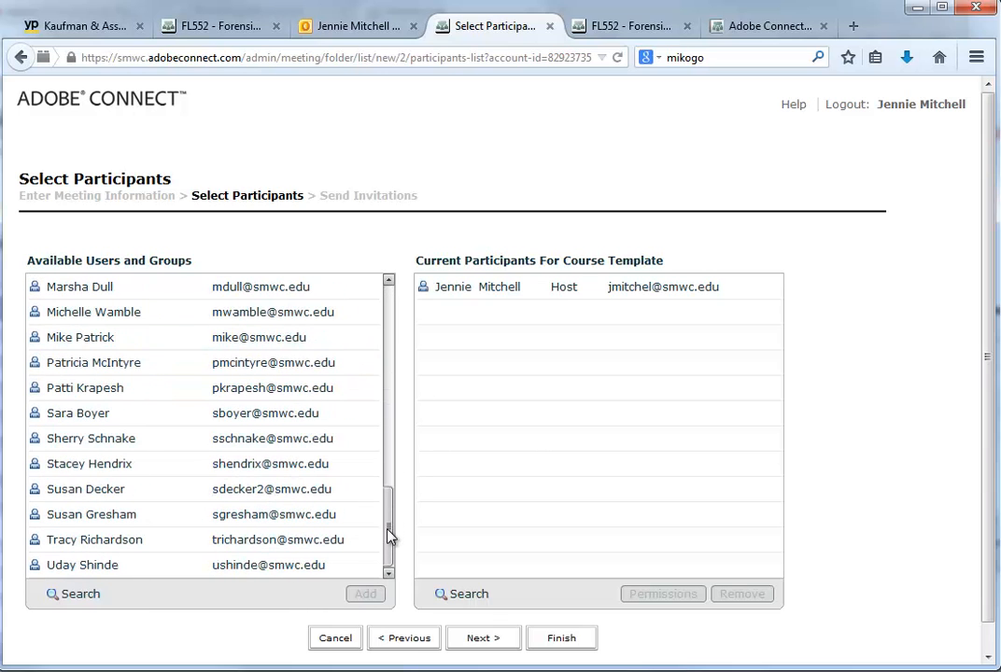
left_click(263, 491)
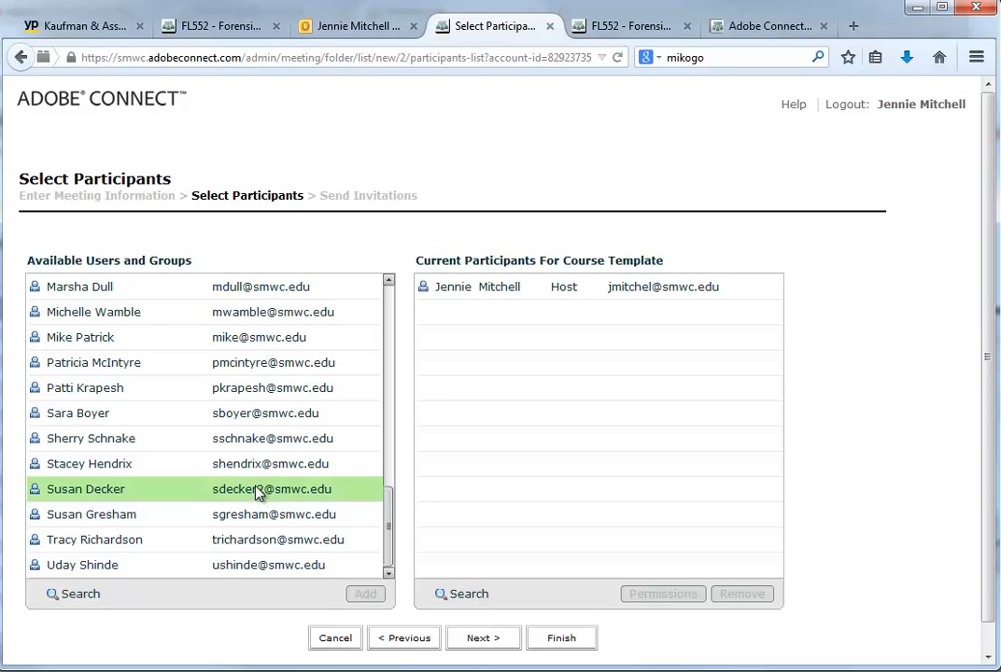
left_click(363, 594)
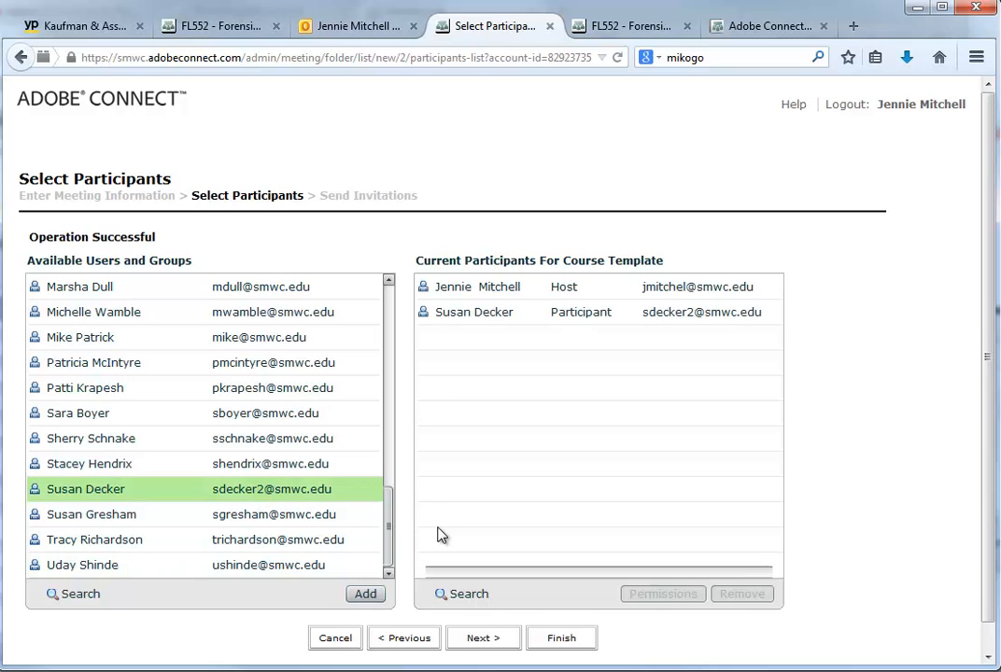
left_click(592, 322)
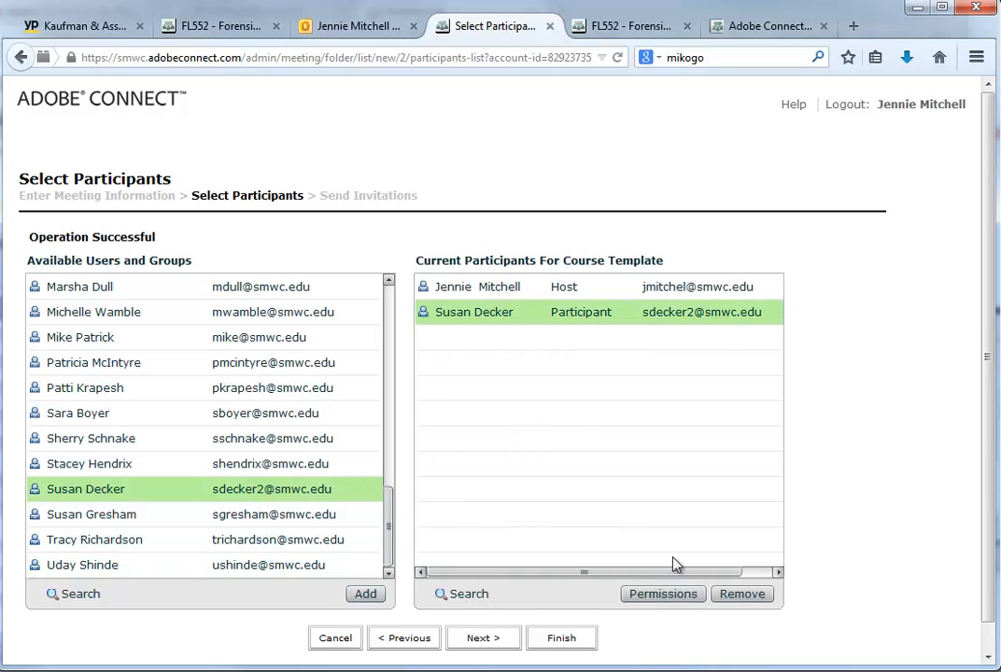
left_click(672, 592)
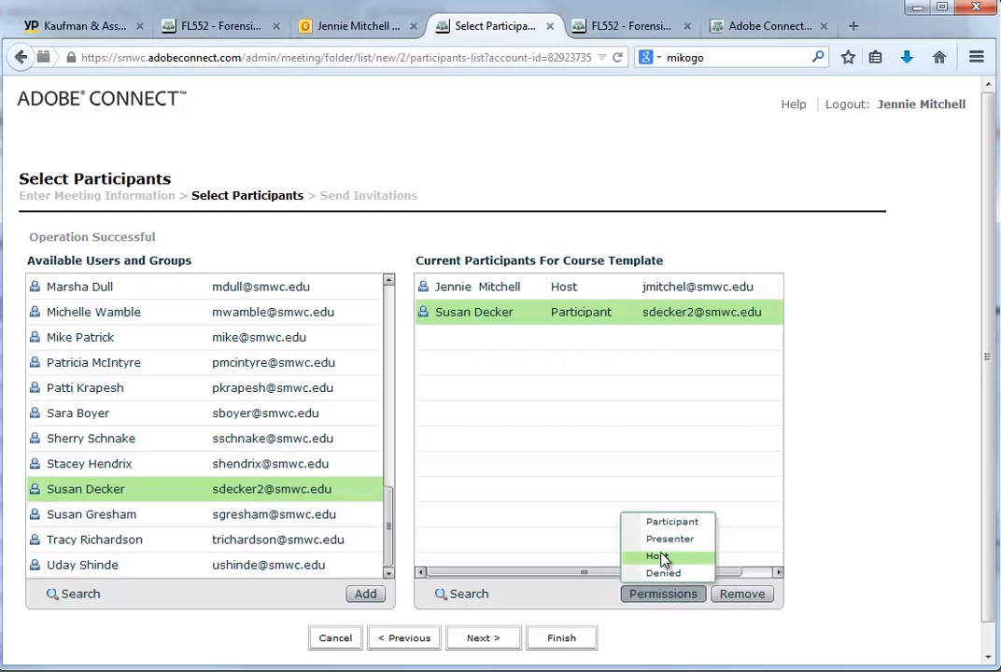
left_click(659, 557)
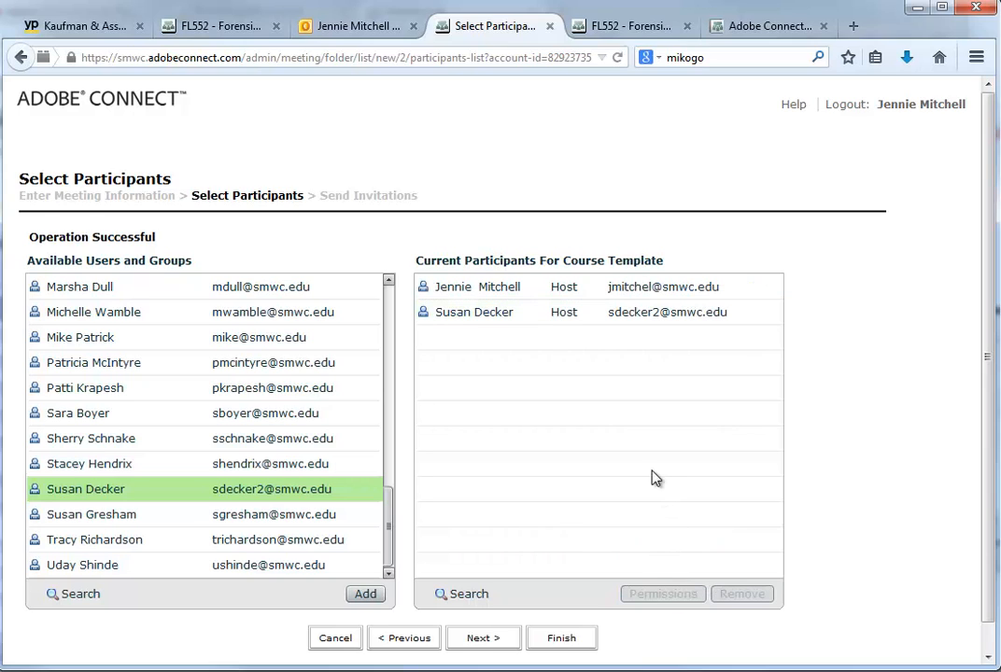
- Continue to the invitations, select the whole invitation message body for review, and finish creating the meeting
left_click(497, 642)
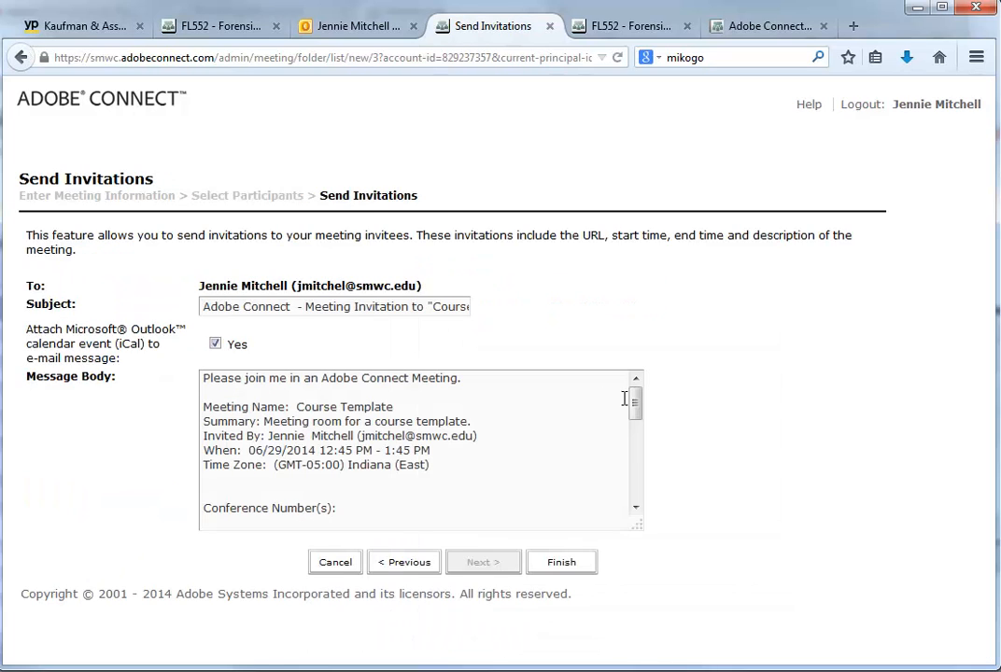
mouse_move(635, 403)
left_mouse_down()
mouse_move(638, 554)
mouse_move(639, 402)
left_mouse_up()
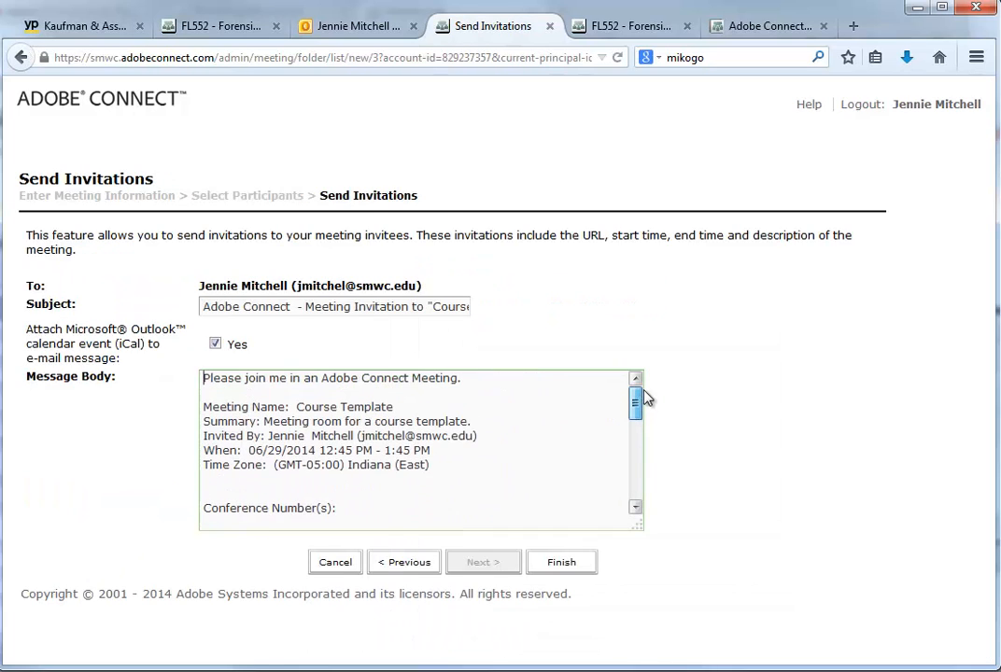
left_click_drag(204, 378, 439, 520)
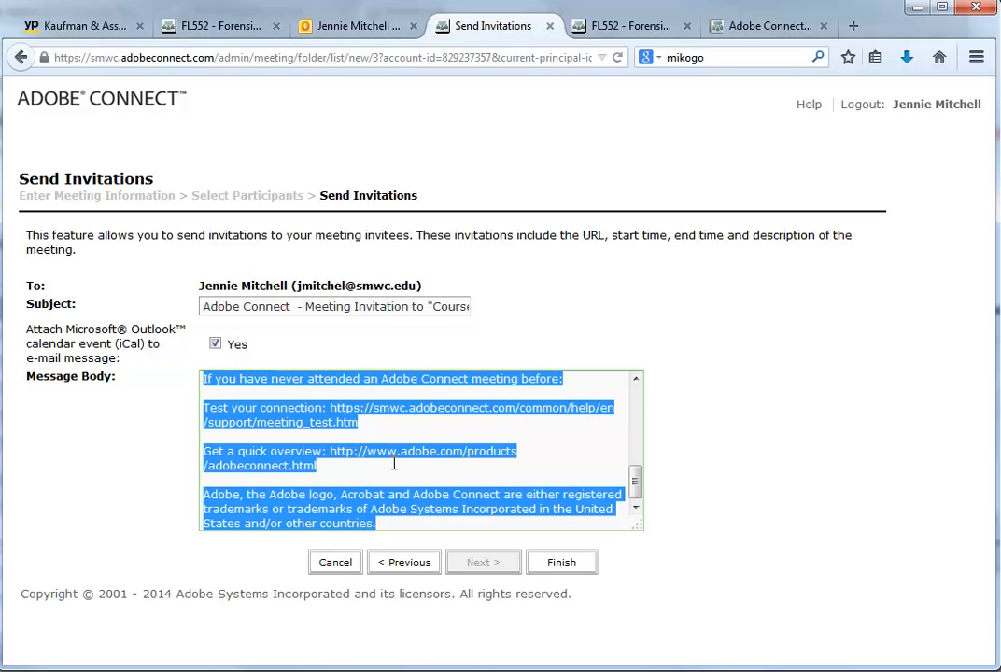
left_click(559, 566)
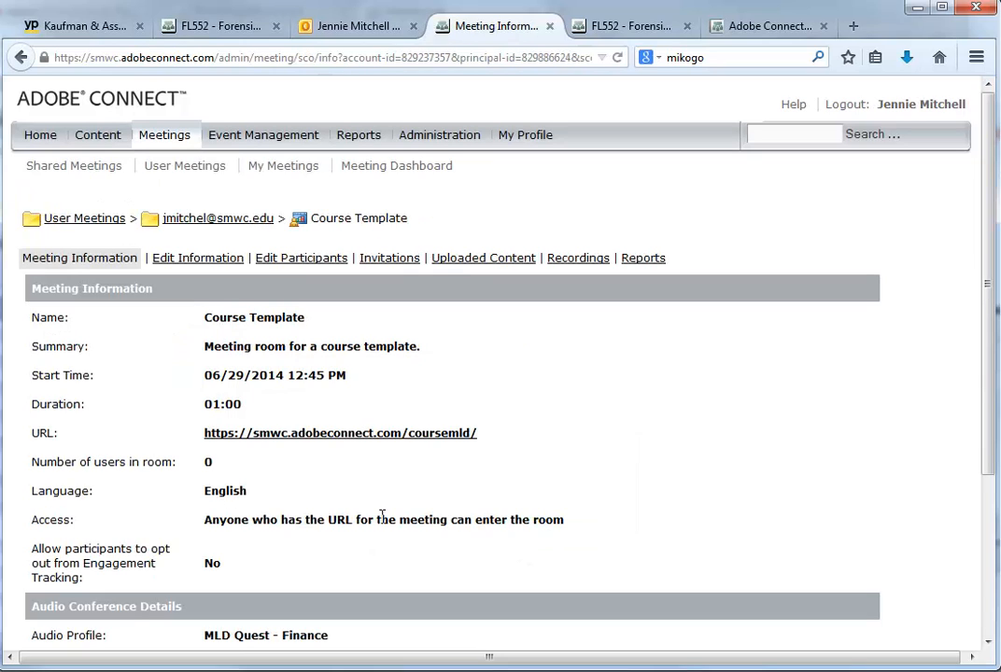
- Enter the Course Template room through its meeting URL and enlarge its window, closing the Start Audio Conference dialog
left_click(346, 435)
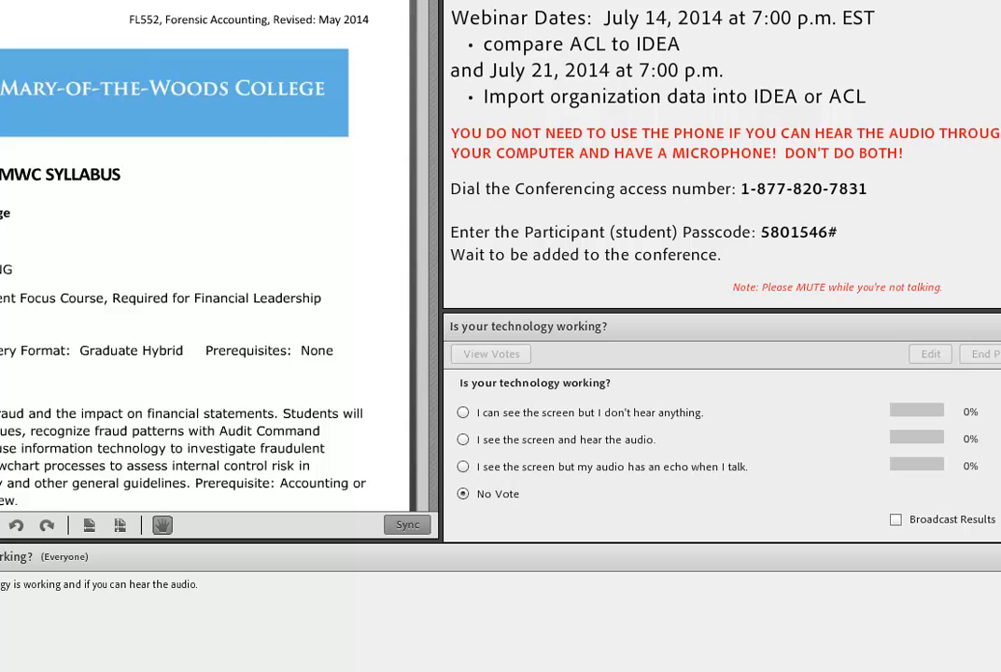
left_click_drag(0, 71, 230, 24)
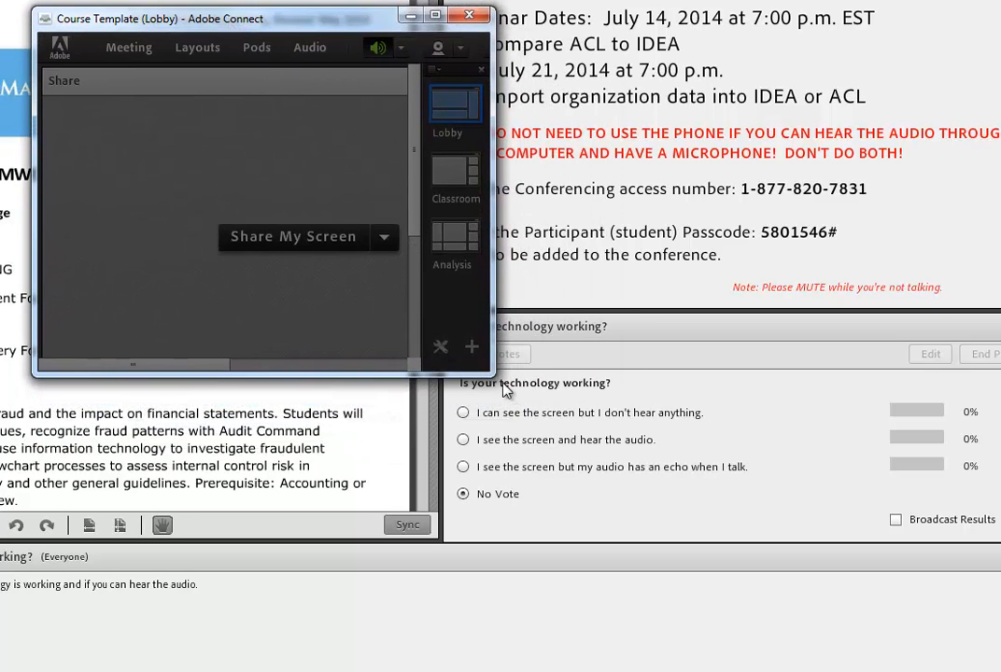
left_click_drag(493, 377, 985, 663)
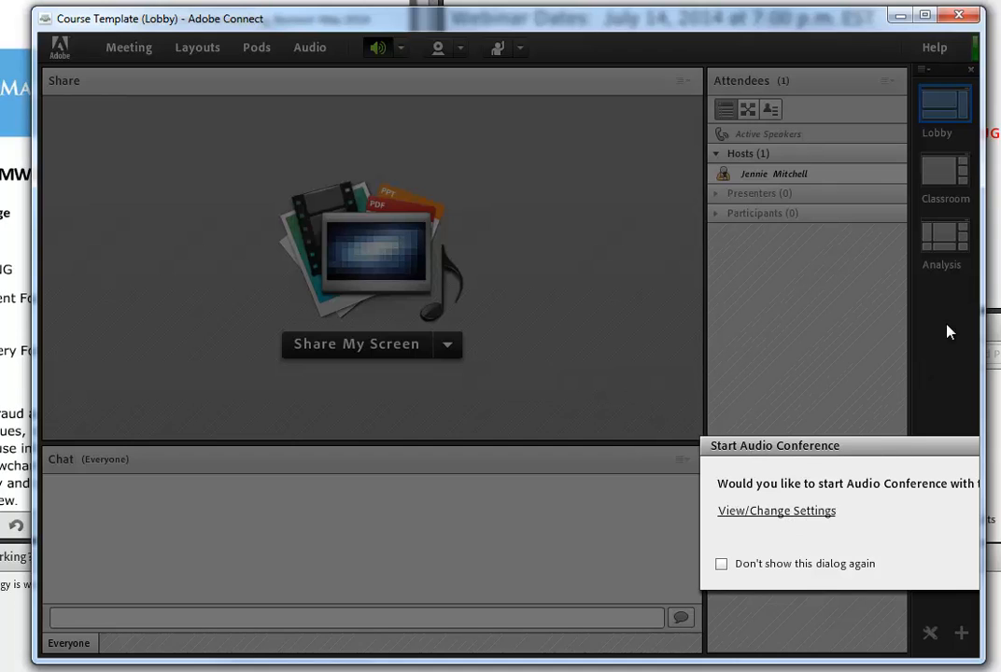
left_click_drag(980, 319, 1000, 318)
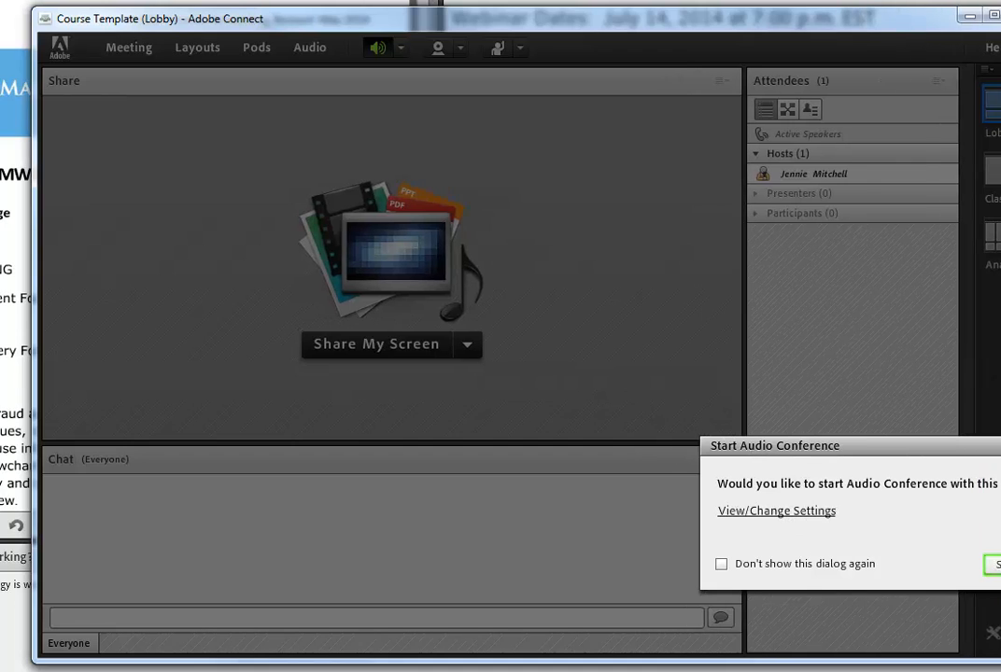
left_click(1000, 564)
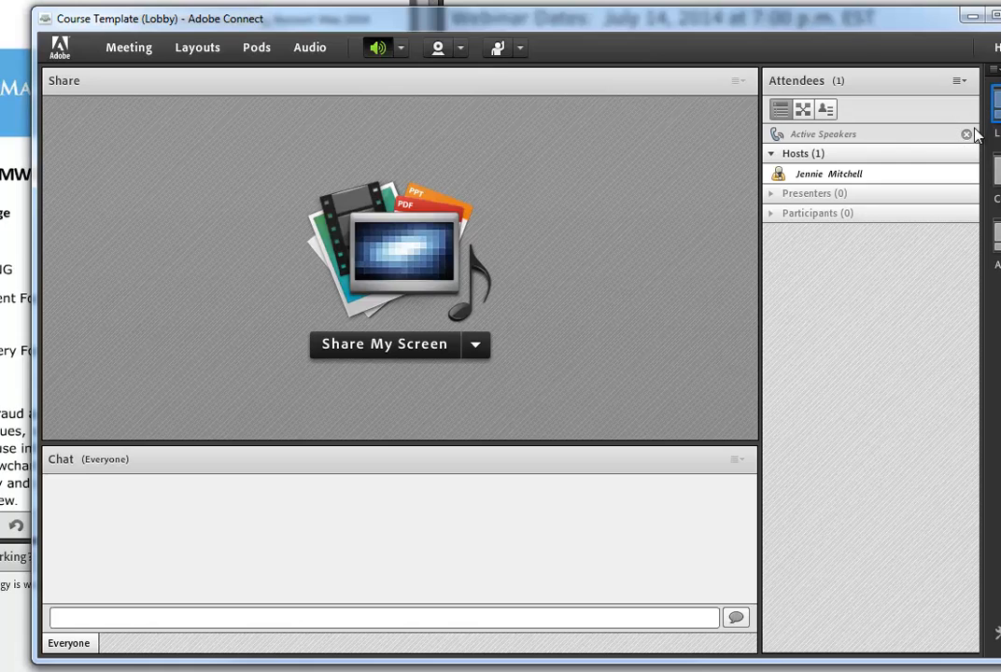
- View the room's Classroom and Analysis layouts, and return to the Lobby layout
left_click(996, 173)
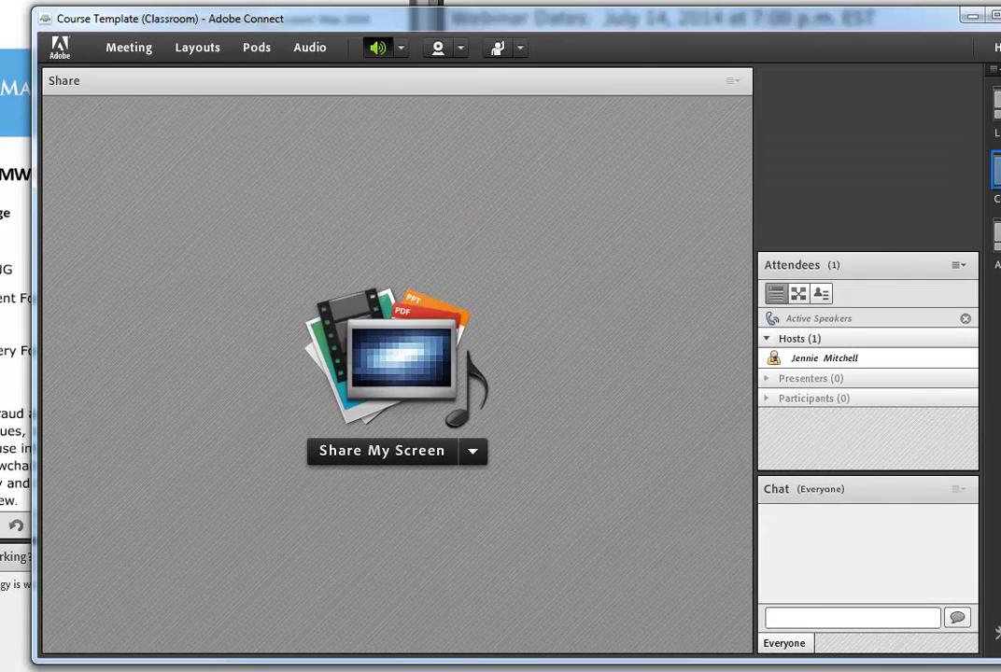
left_click(996, 233)
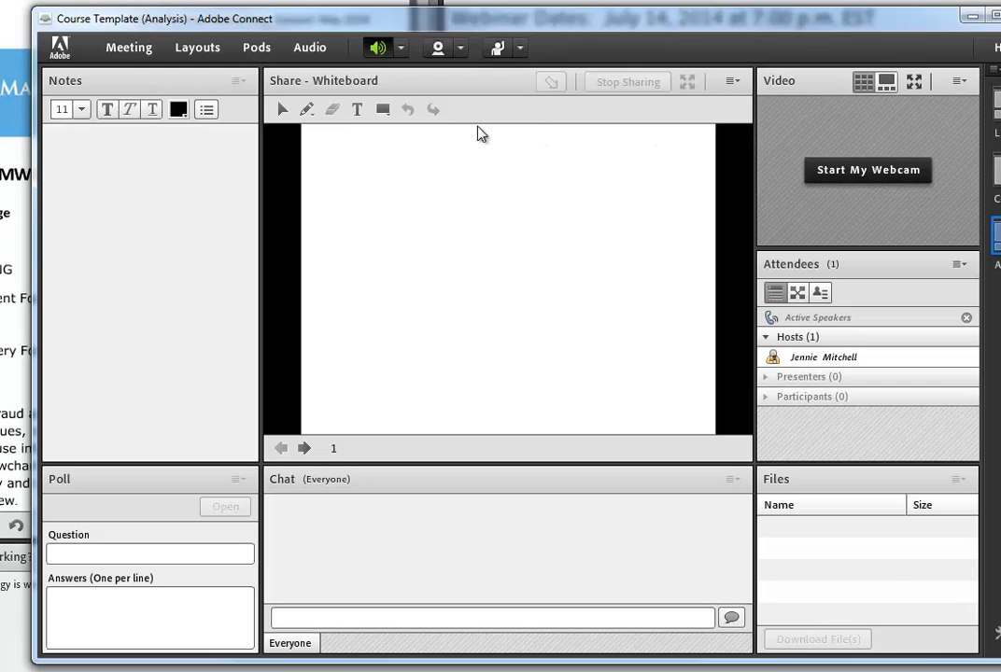
left_click(997, 106)
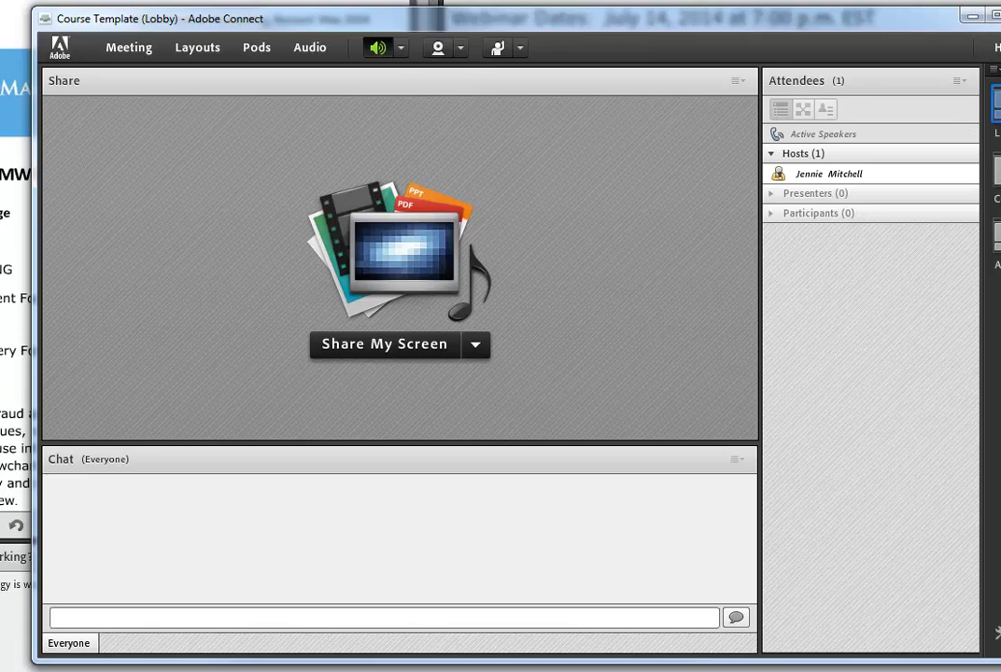
- Review the FL552 room's Lobby and its full Webinar Info notes in an enlarged window, and return to the Course Template room
left_click(998, 3)
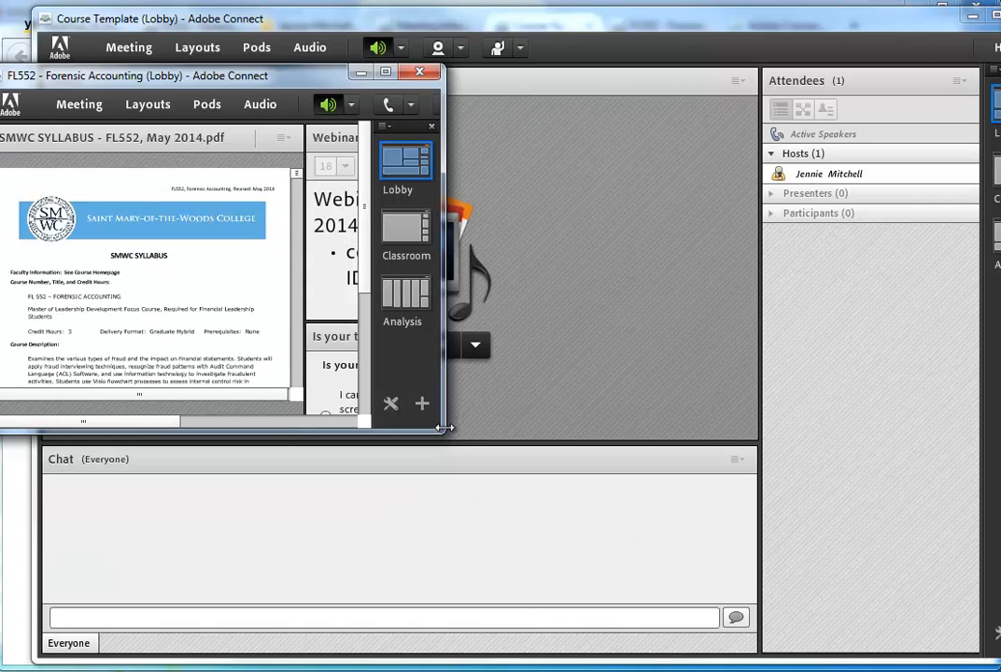
left_click_drag(445, 426, 1000, 665)
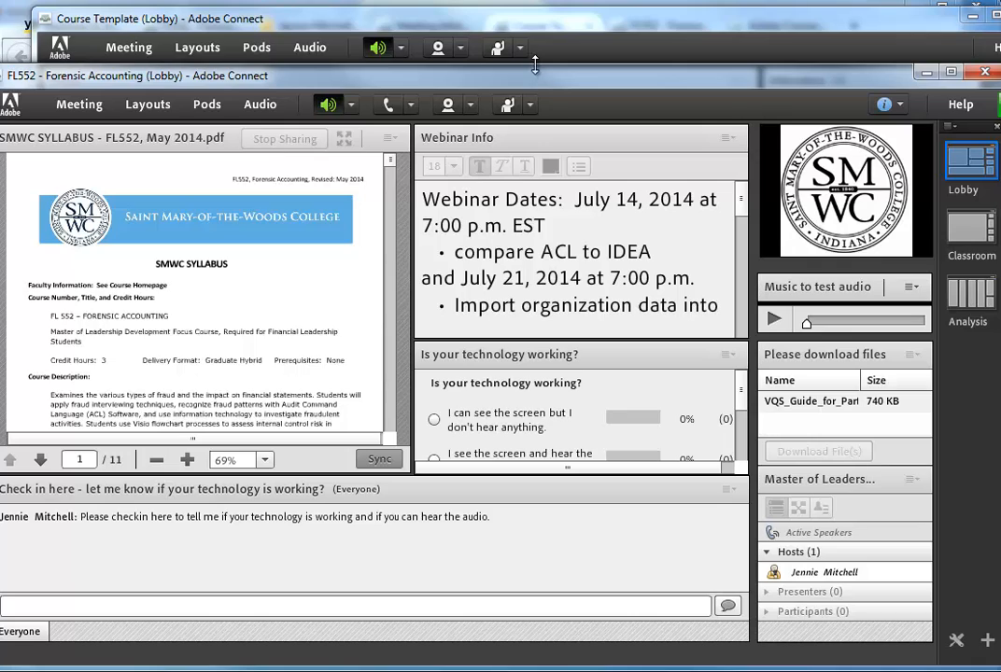
left_click_drag(535, 63, 535, 1)
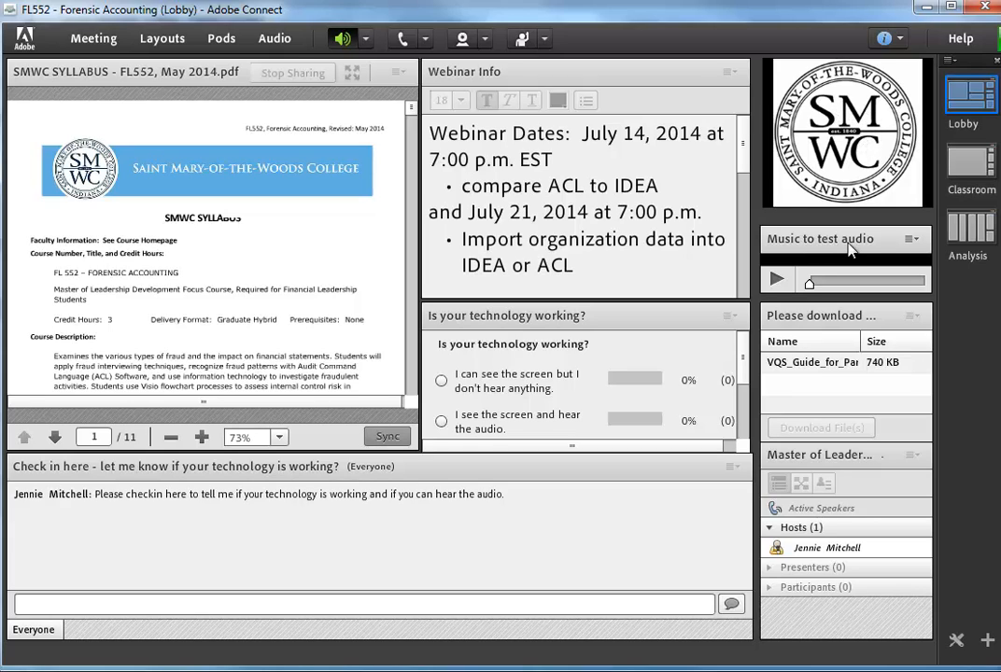
left_click(569, 173)
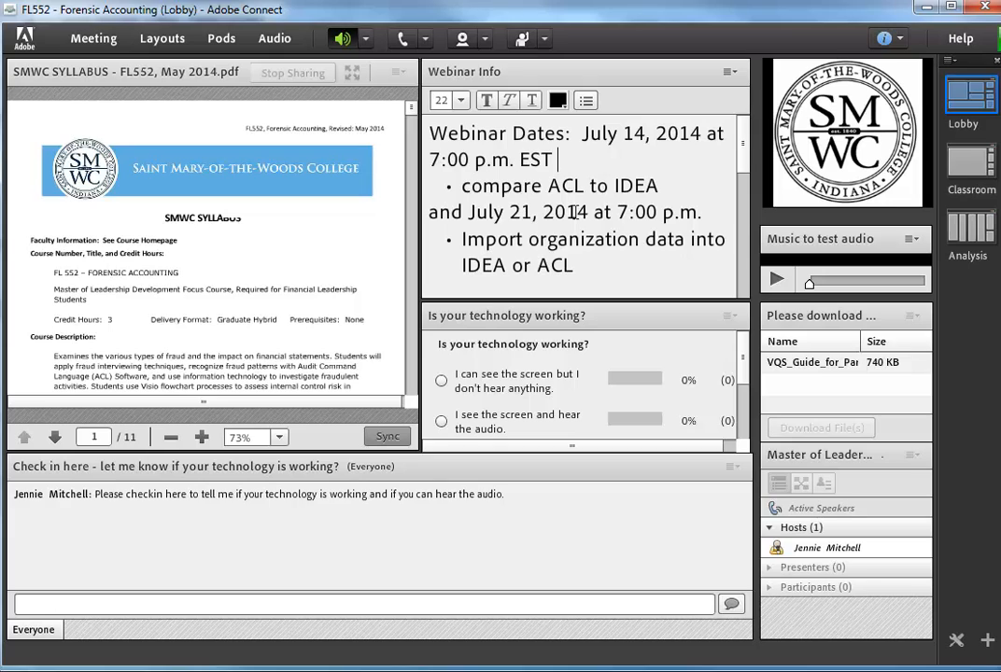
left_click(590, 342)
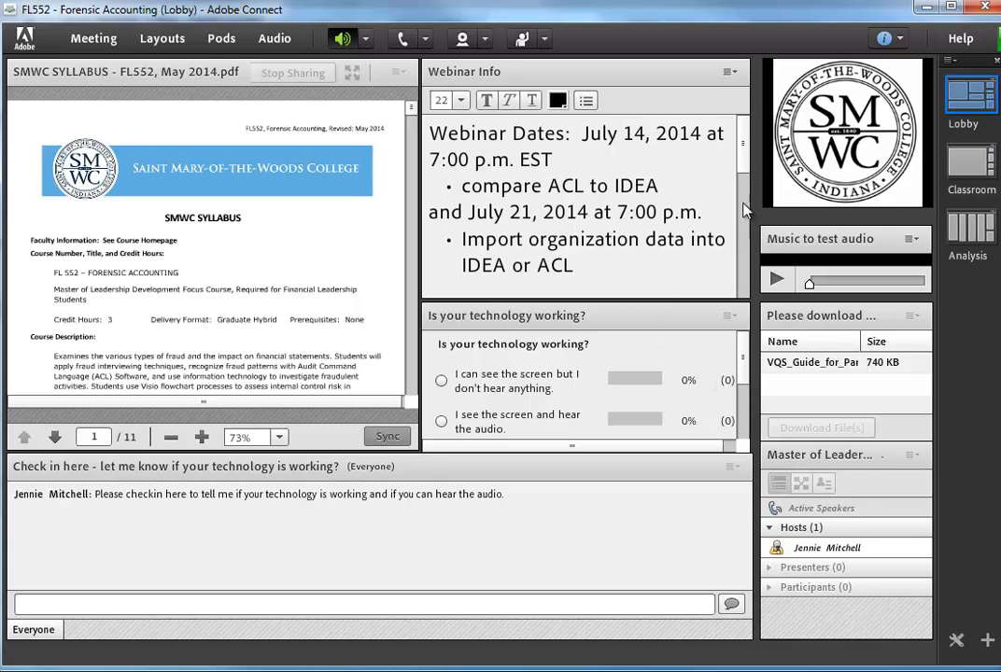
left_click_drag(744, 164, 735, 248)
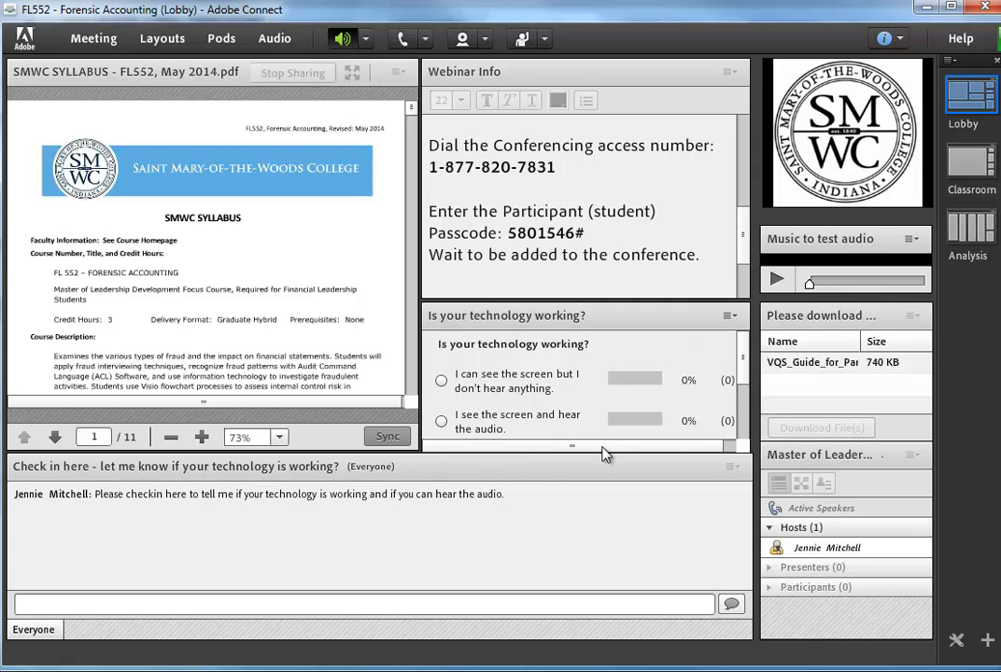
left_click(927, 8)
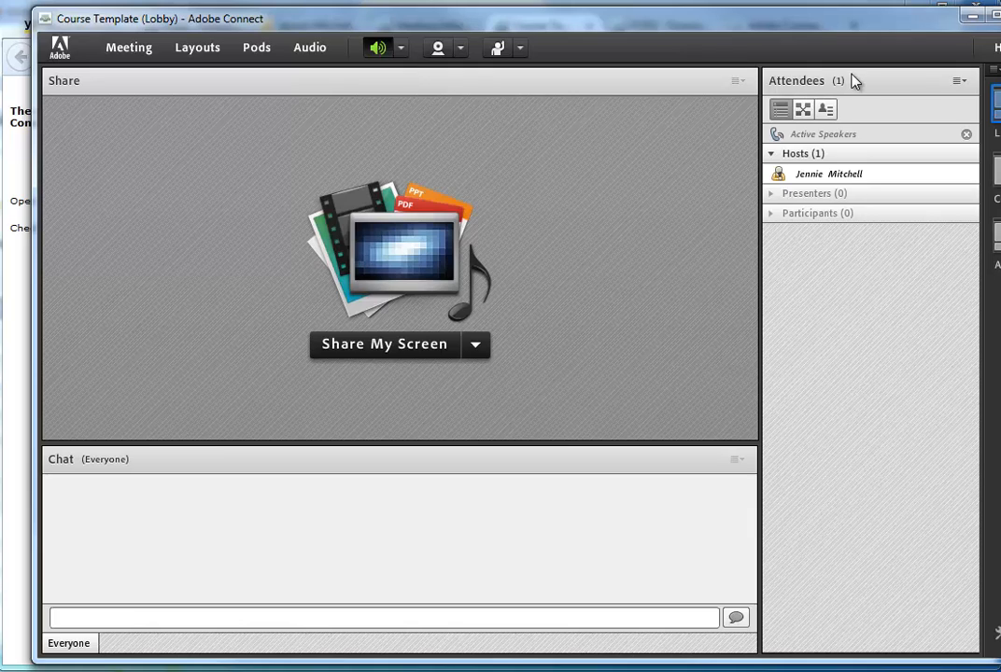
- Shrink the Attendees pod to the height of the Chat pod and add a new, shortened Share pod in the space above it
left_click_drag(852, 72, 818, 447)
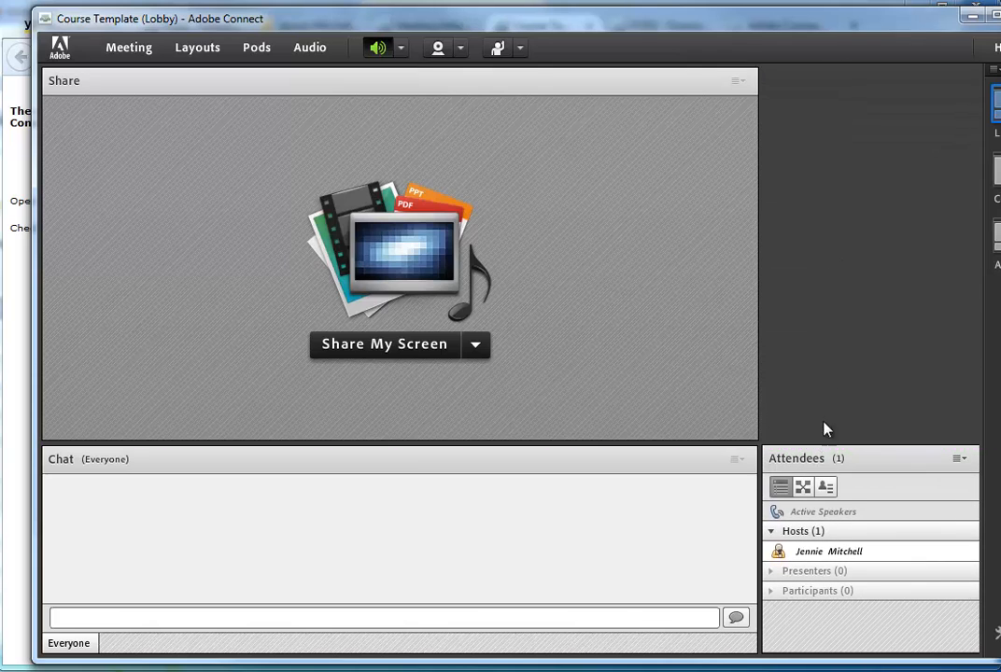
left_click(262, 46)
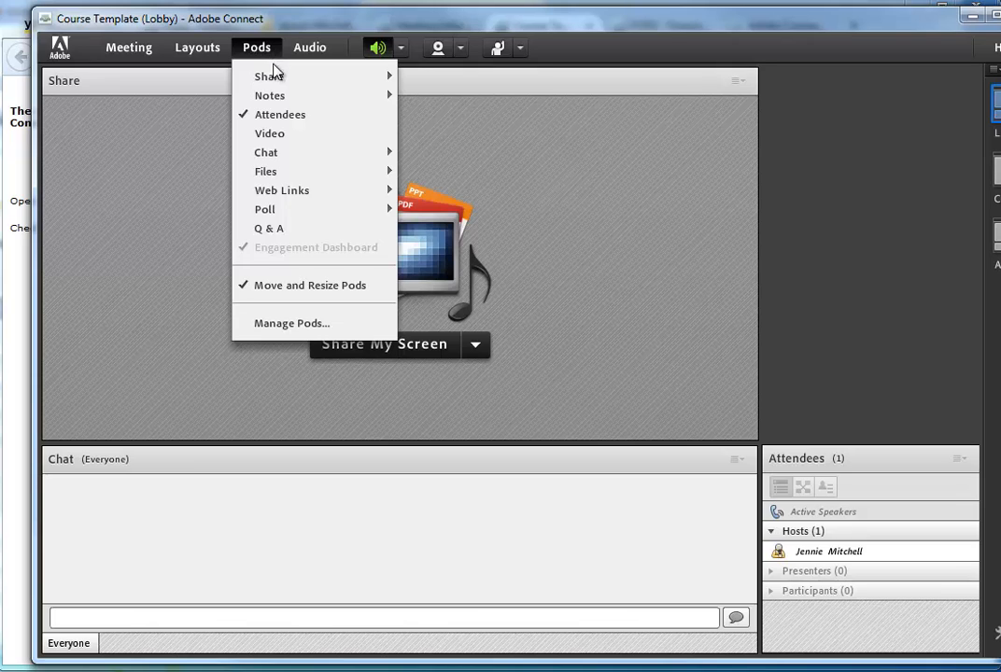
mouse_move(287, 86)
left_click(431, 89)
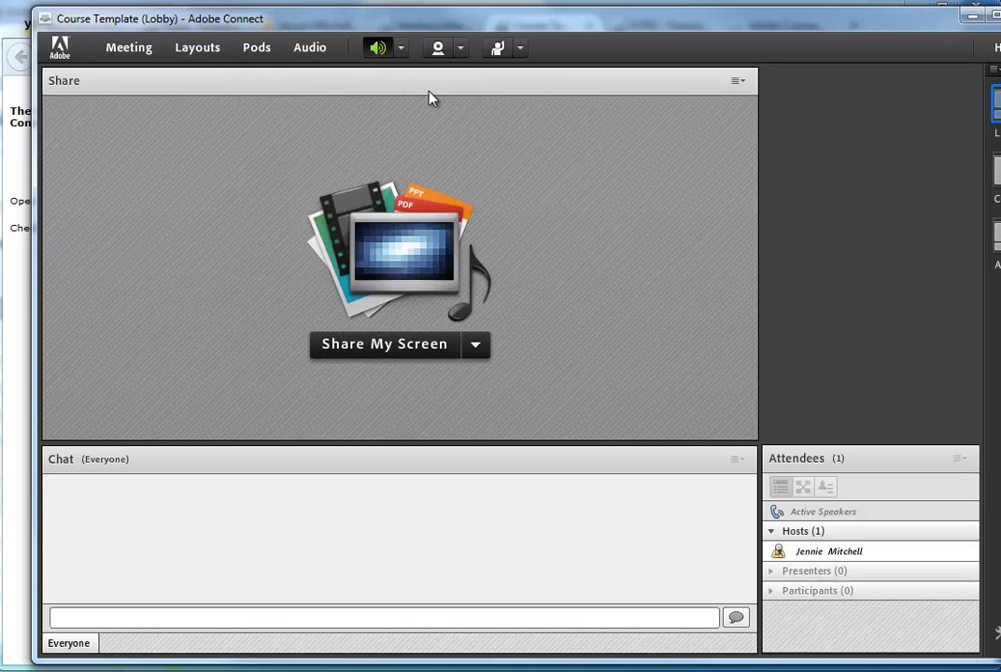
left_click(299, 52)
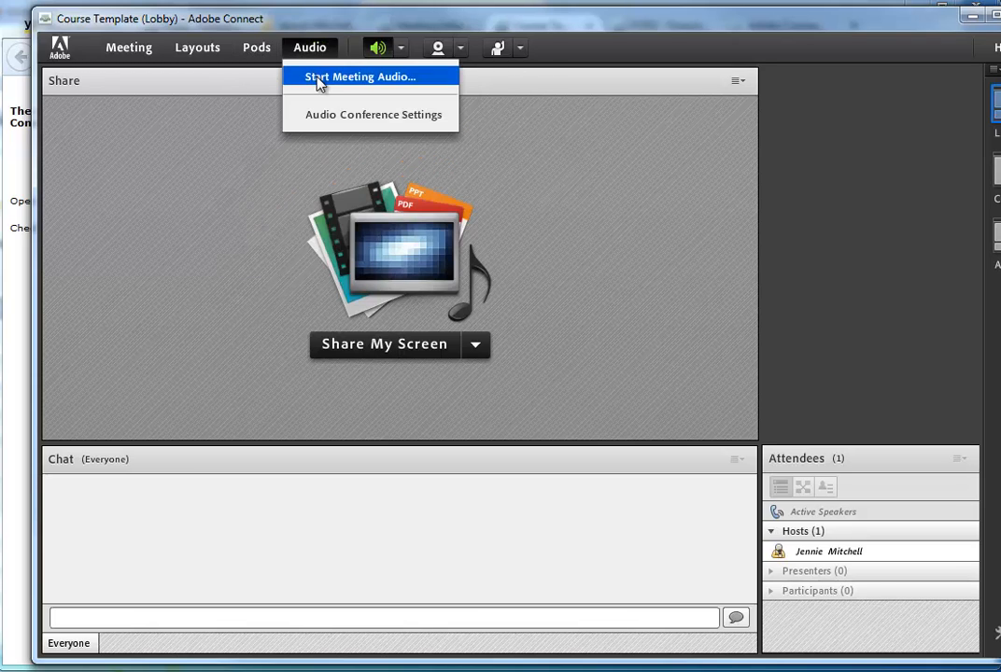
left_click(261, 47)
mouse_move(281, 78)
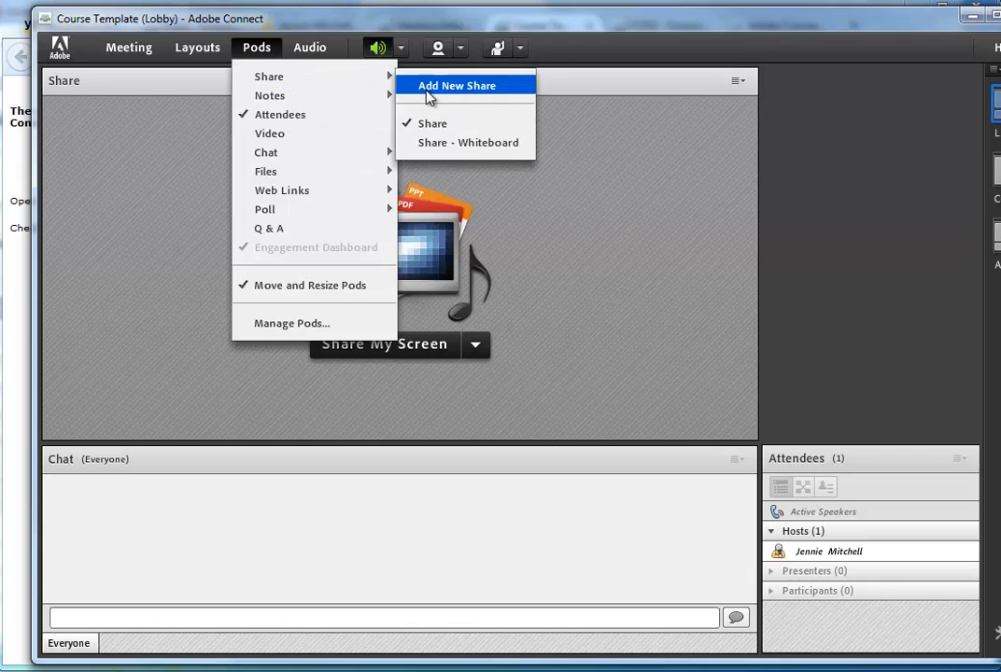
left_click(429, 89)
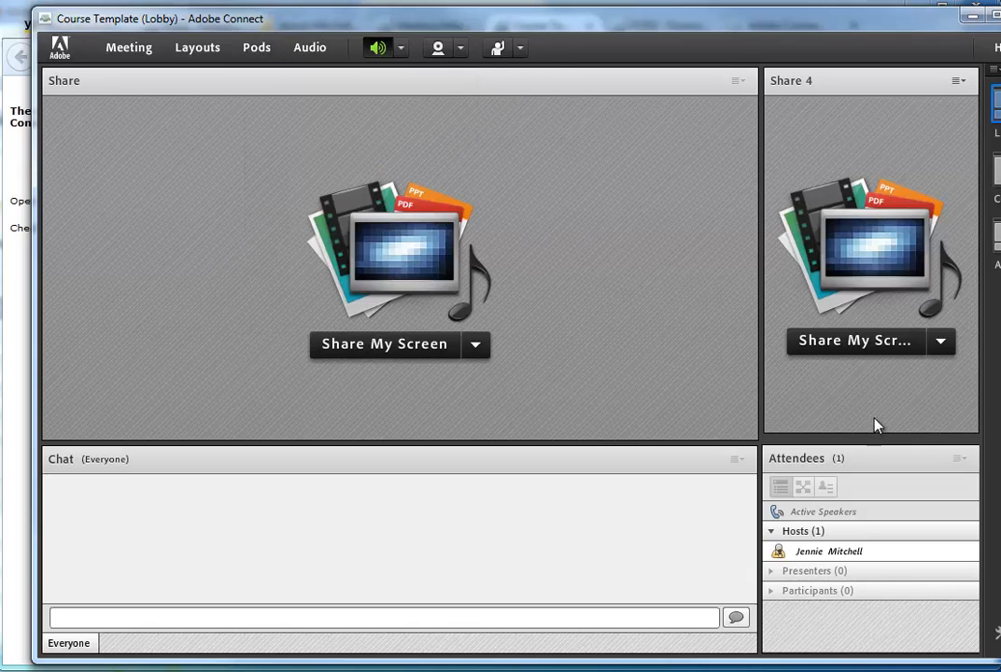
left_click_drag(874, 438, 876, 268)
- Share the SMWC LOGO image from the computer's desktop in the new Share pod and hide that pod's title bar
left_click(949, 184)
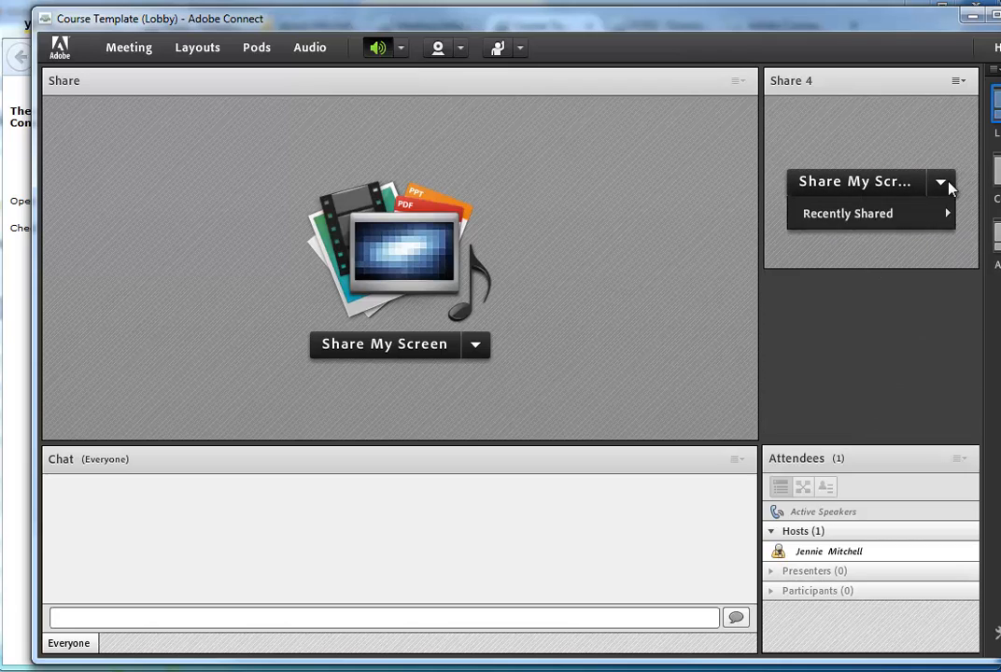
left_click(882, 234)
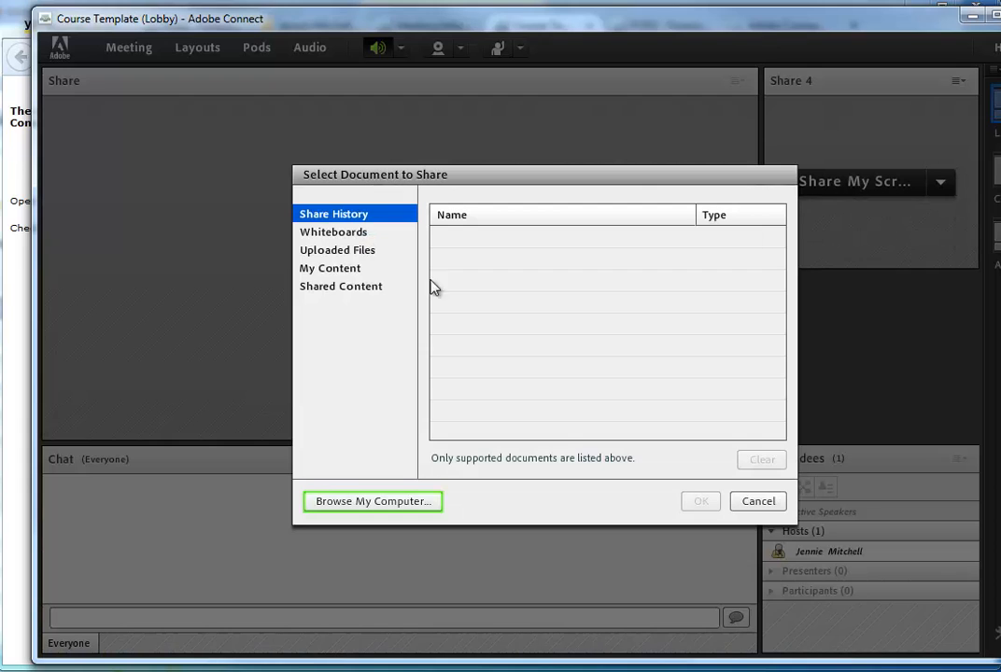
left_click(393, 505)
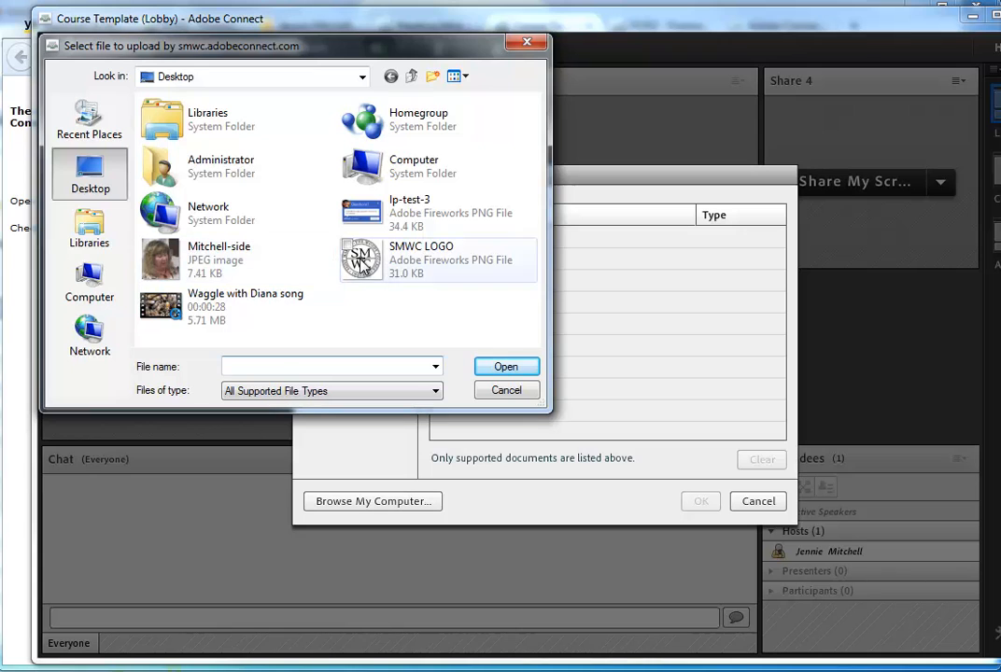
left_click(420, 259)
left_click(504, 367)
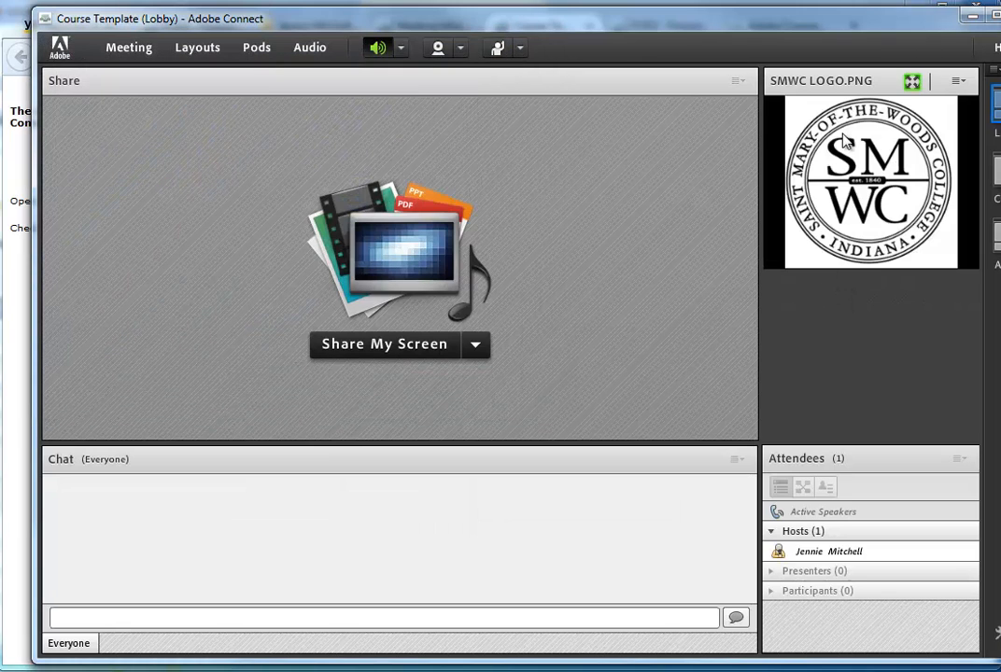
left_click(964, 87)
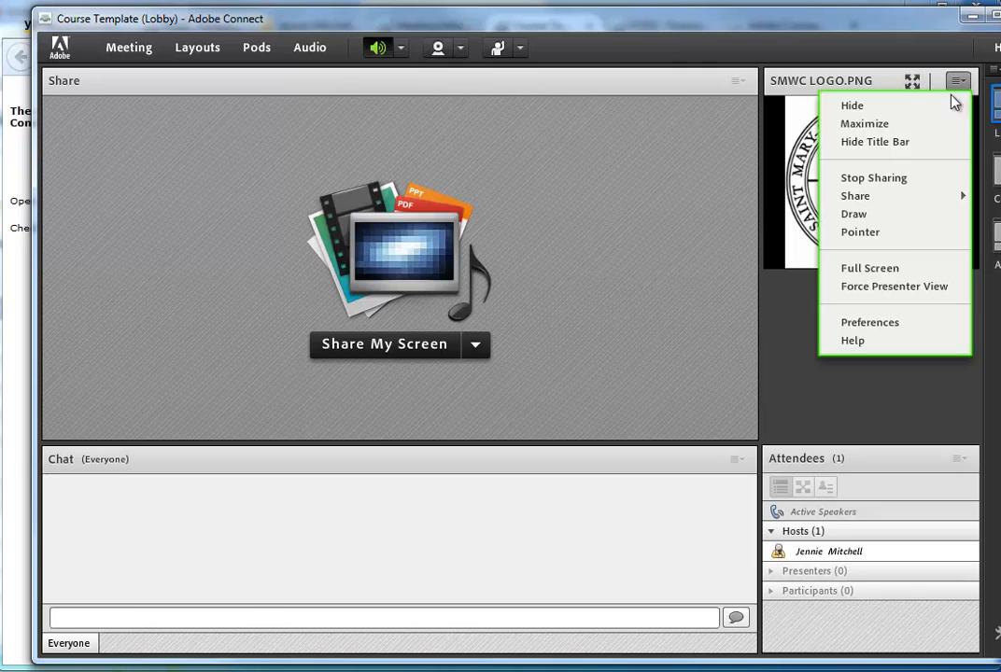
left_click(916, 142)
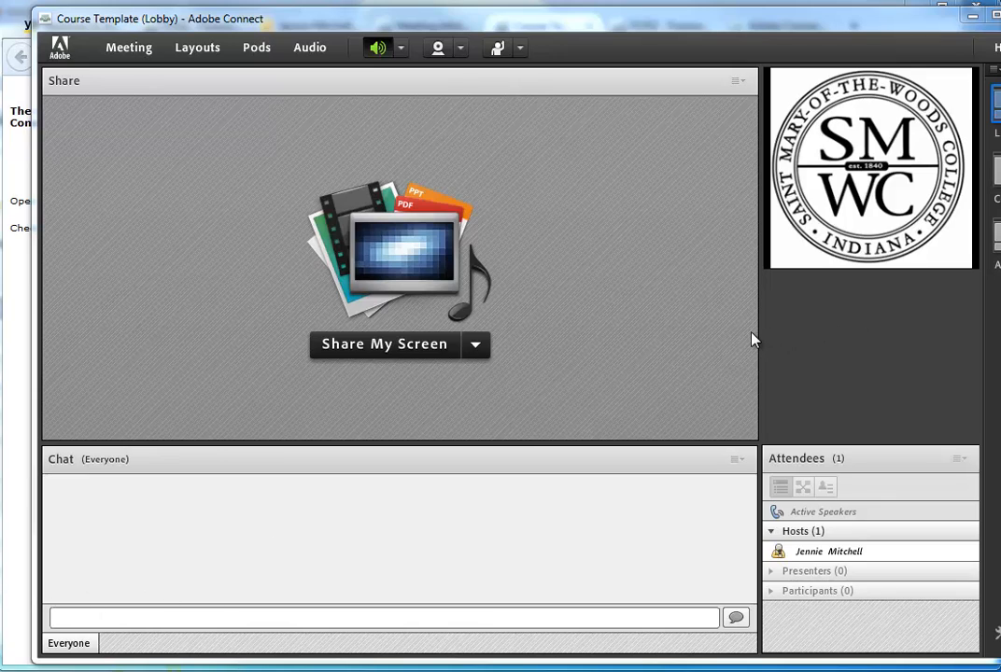
- Narrow the original Share pod to about half its width and add a new Files pod, fitted between the logo and the Attendees pod
left_click_drag(757, 335, 413, 313)
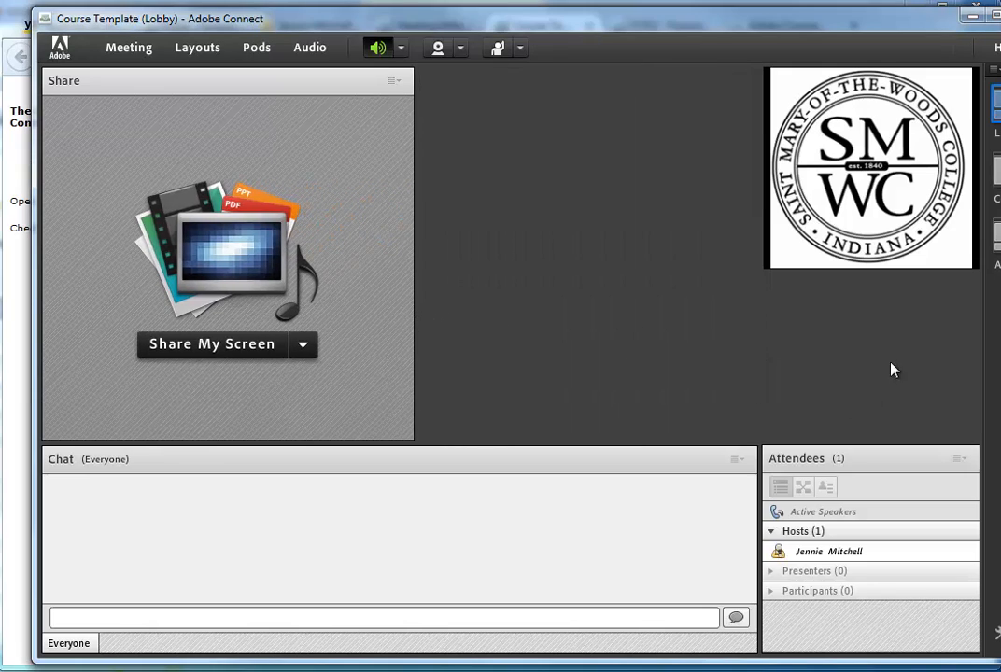
left_click(255, 47)
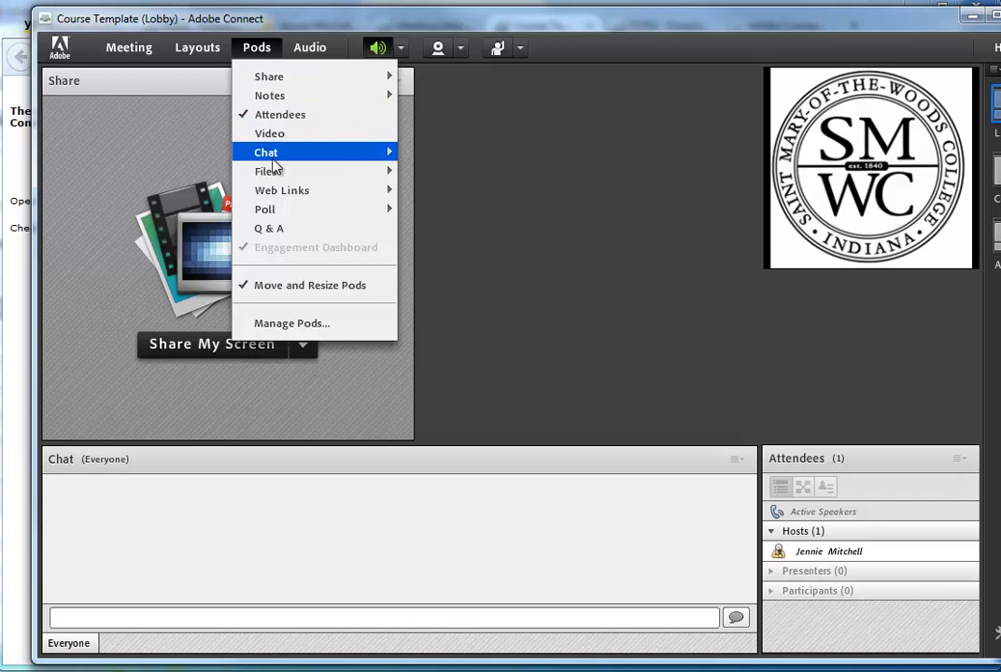
mouse_move(281, 173)
left_click(459, 180)
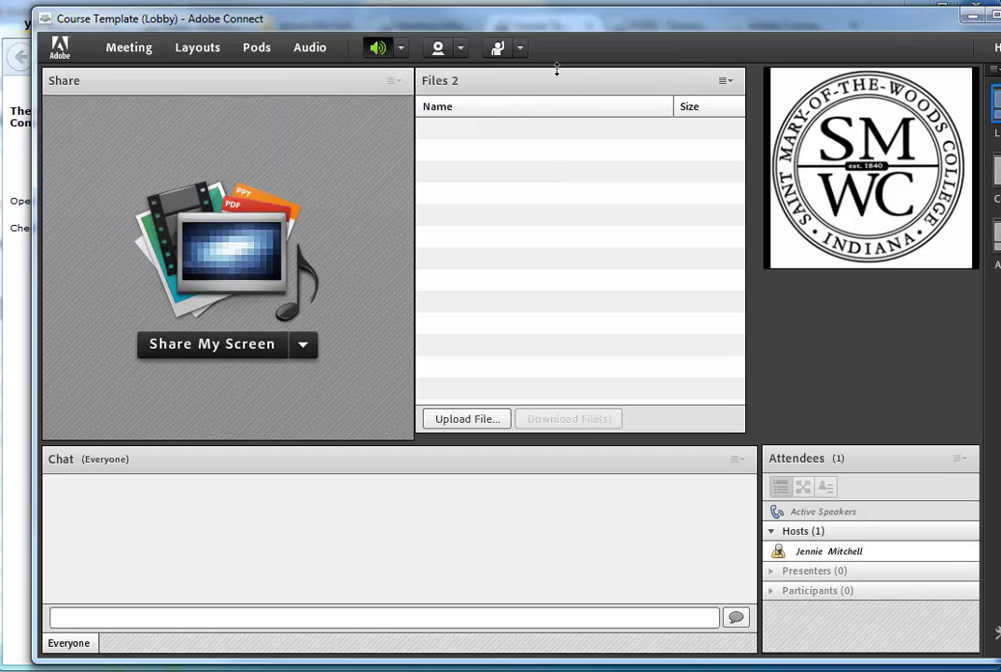
left_click_drag(557, 68, 757, 295)
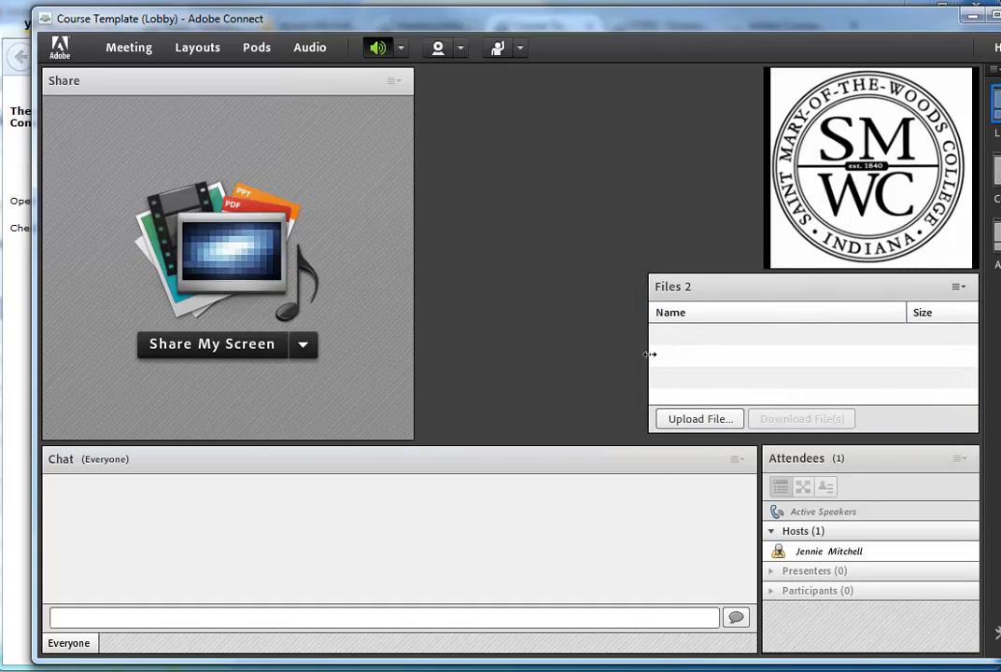
left_click_drag(650, 353, 763, 347)
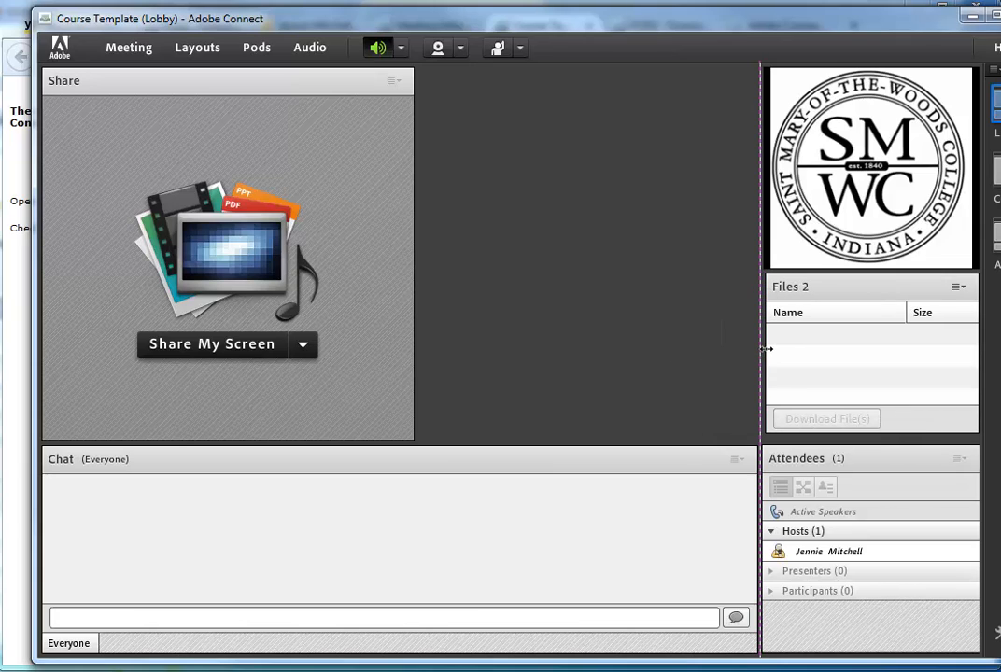
- Add a new Notes pod in the space between the original Share pod and the logo, and place the cursor in it
left_click(251, 52)
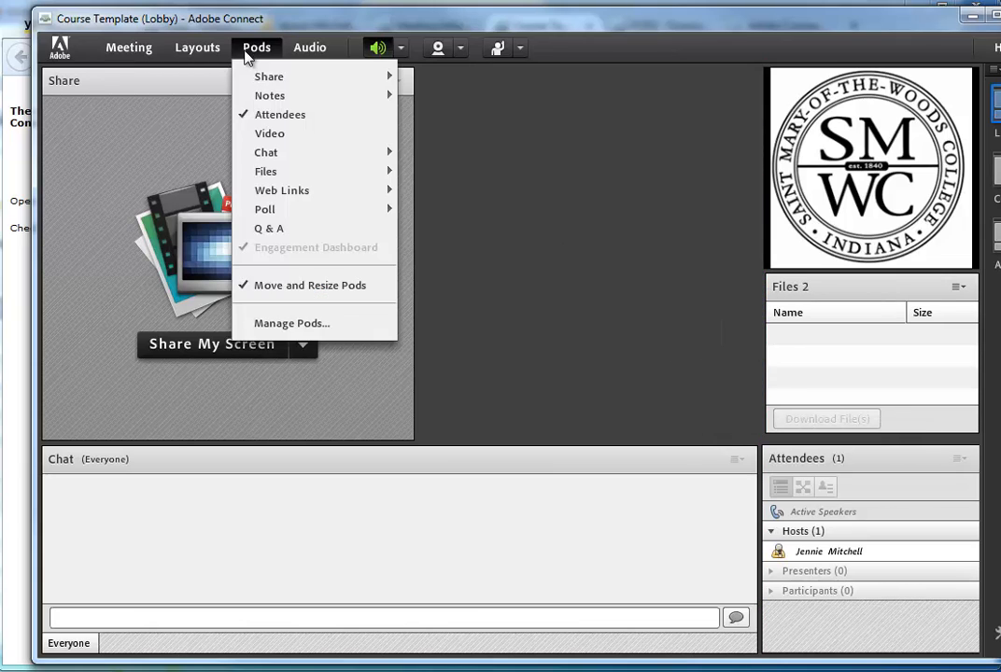
mouse_move(259, 98)
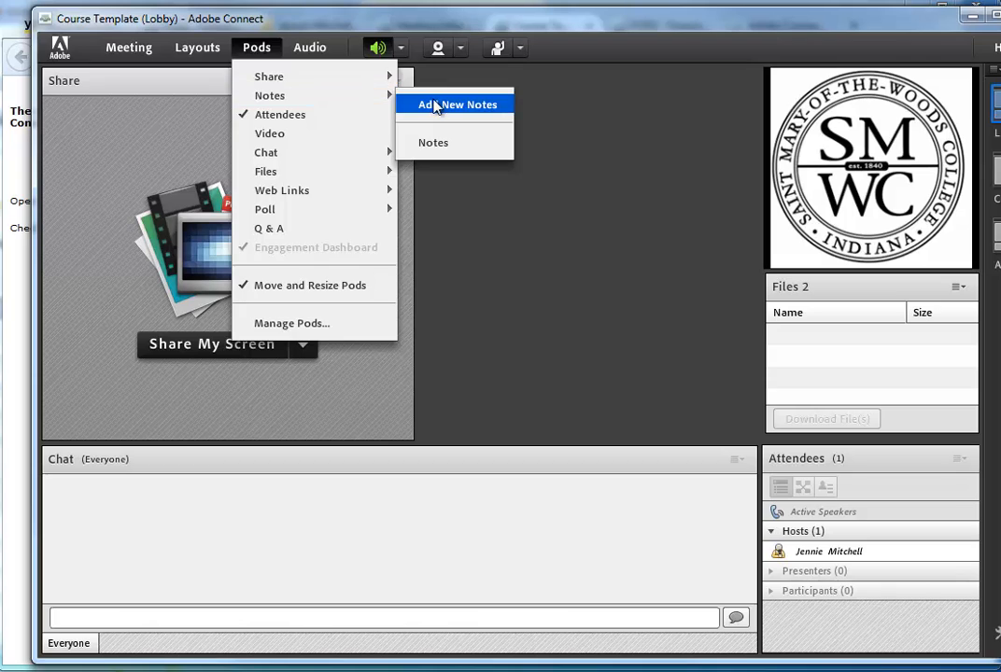
left_click(437, 105)
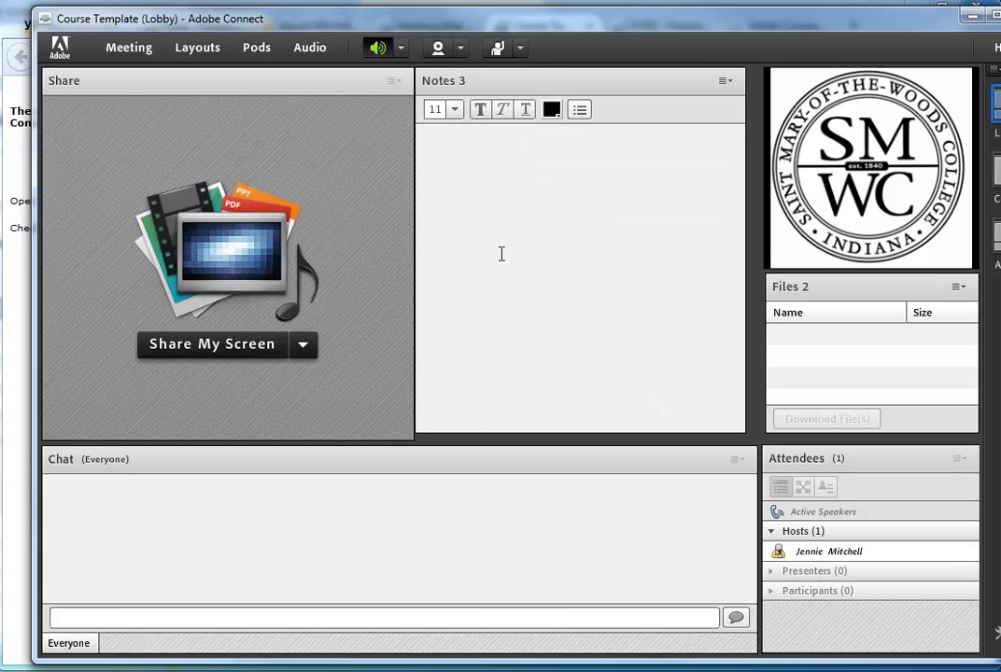
left_click(464, 164)
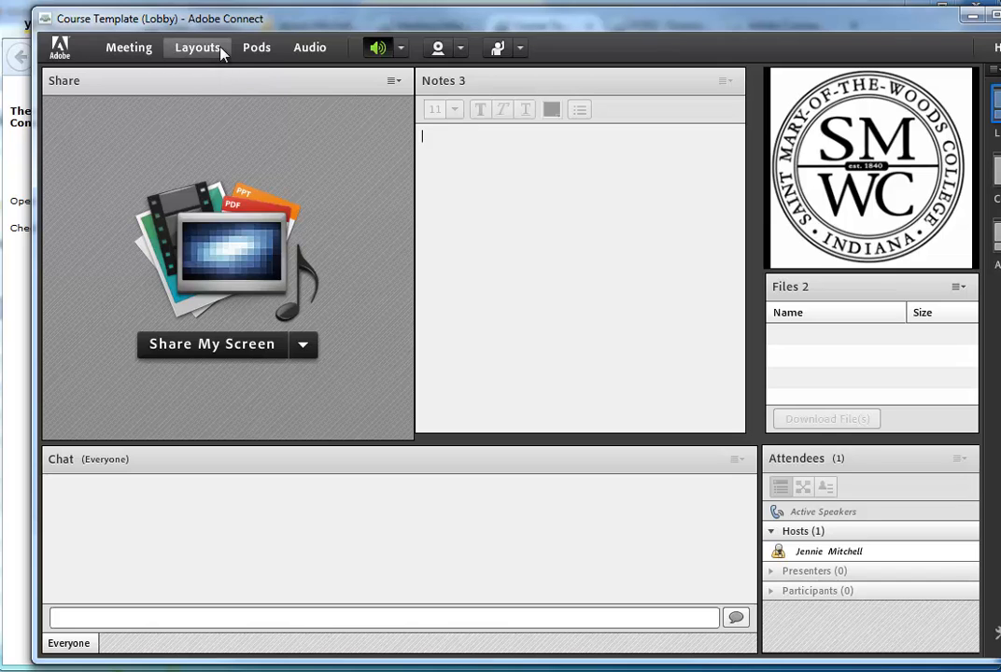
- Rename the Attendees pod to Master of Leadership Development Attendees through Manage Pods
left_click(257, 48)
left_click(276, 327)
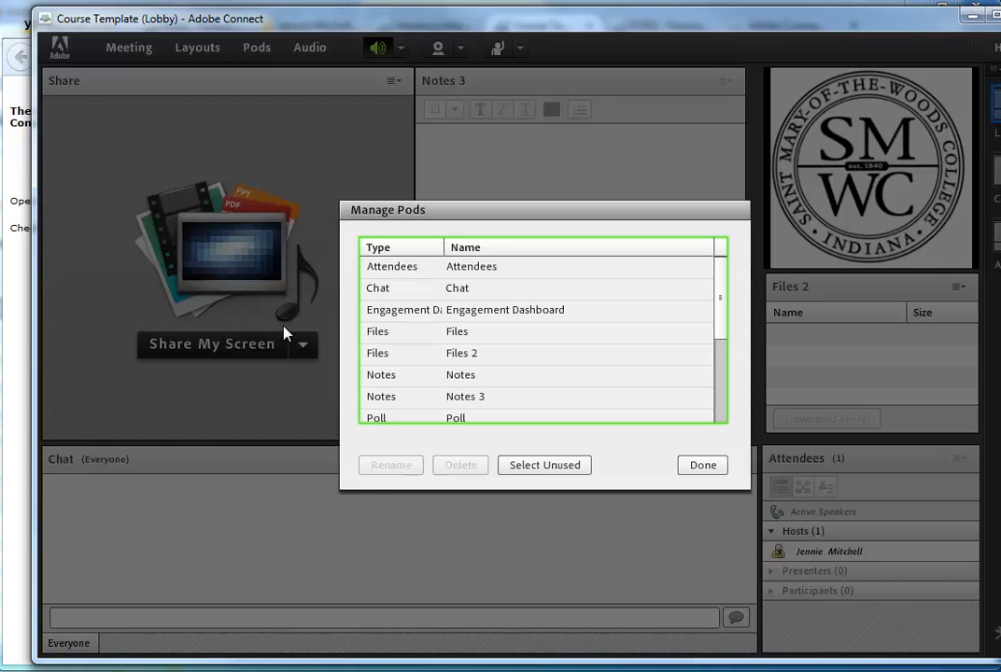
left_click(469, 268)
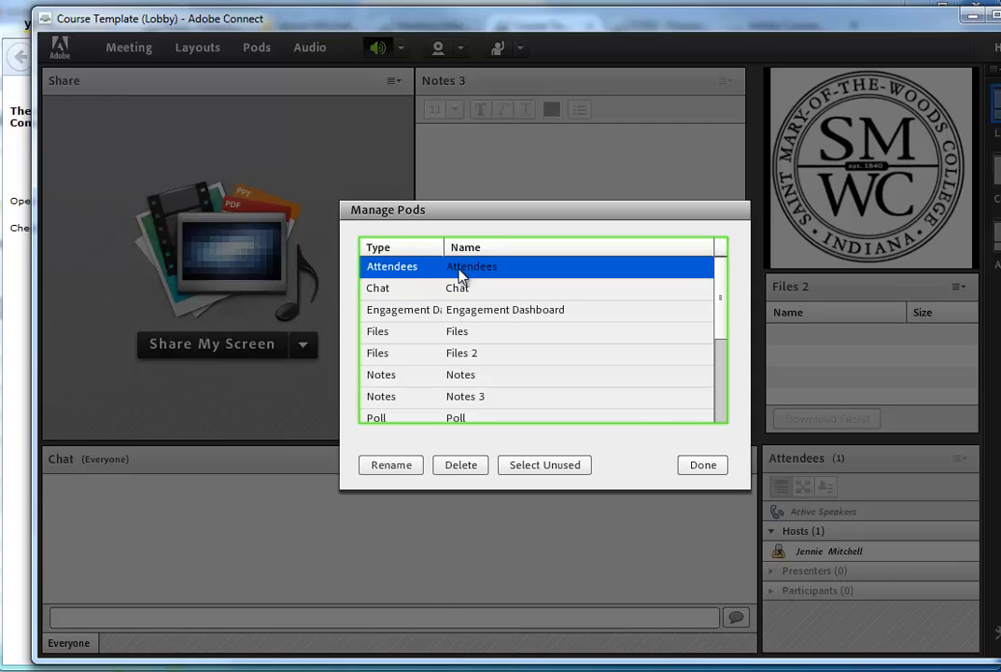
left_click(394, 467)
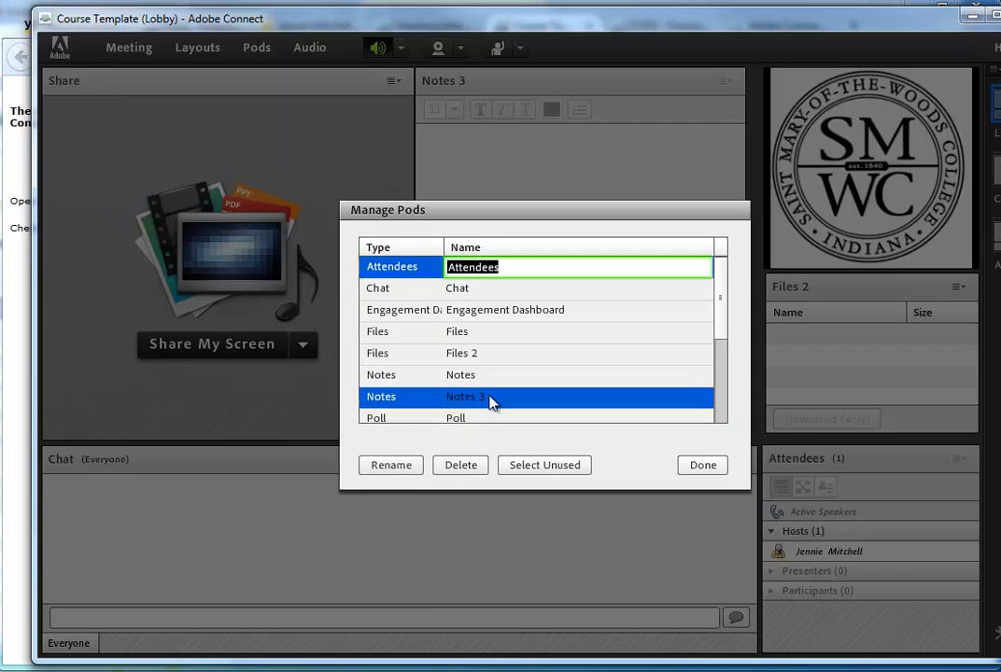
type("Master of Lea")
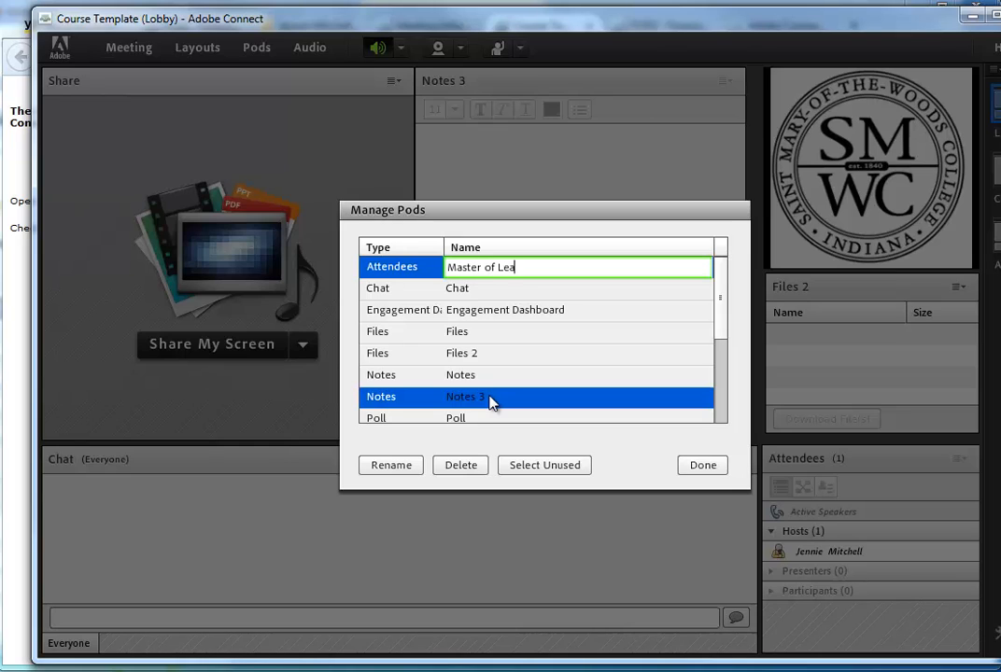
type("dership Development A")
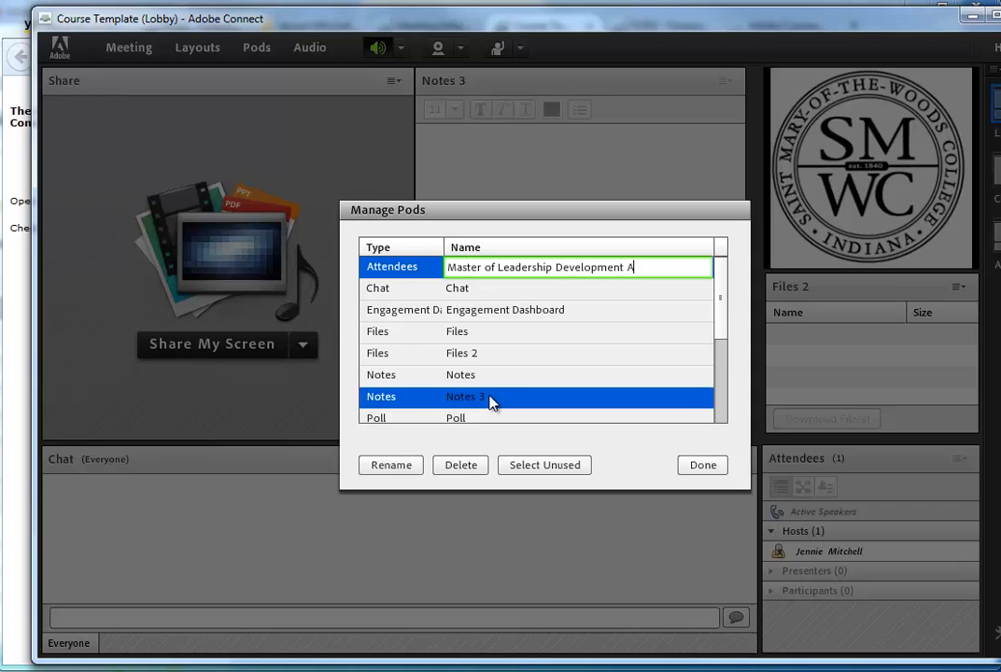
type("ttendees")
left_click(700, 468)
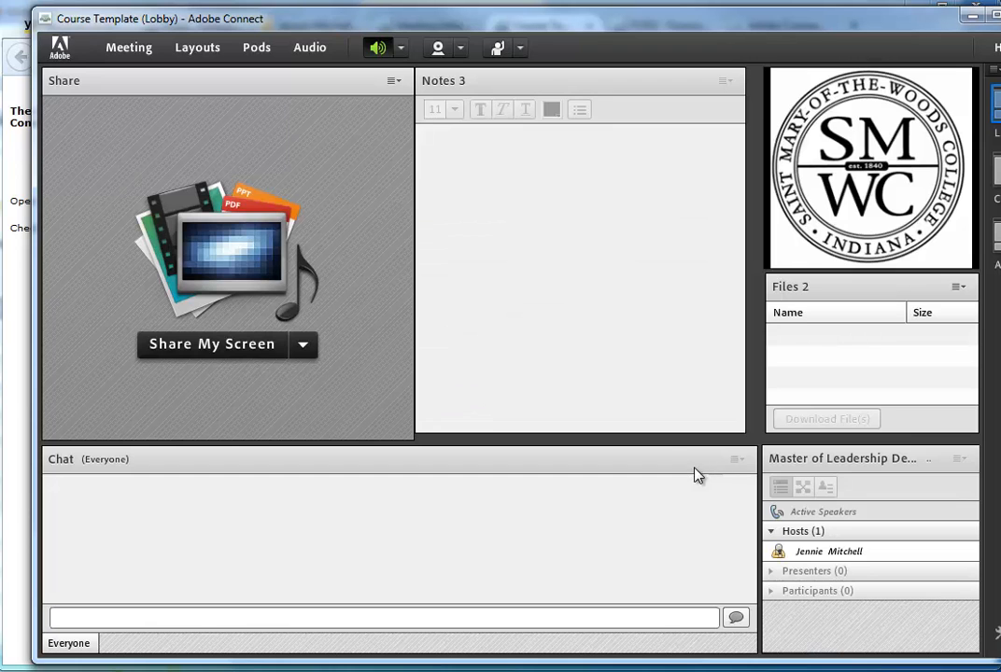
- Rename the Notes 3 pod to Webinar Information through Manage Pods
left_click(470, 134)
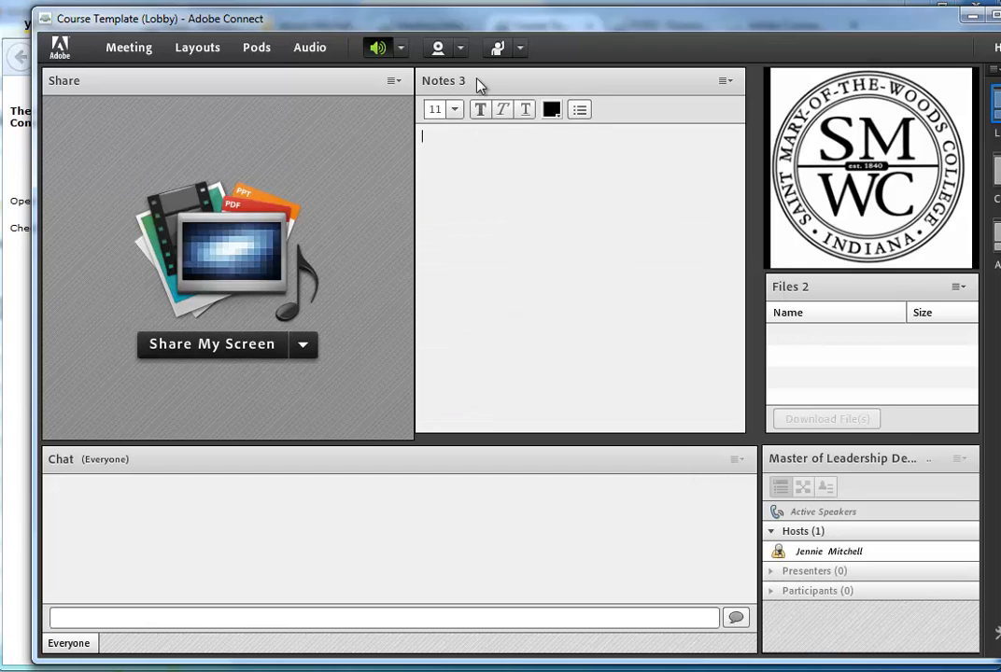
left_click(264, 48)
left_click(273, 324)
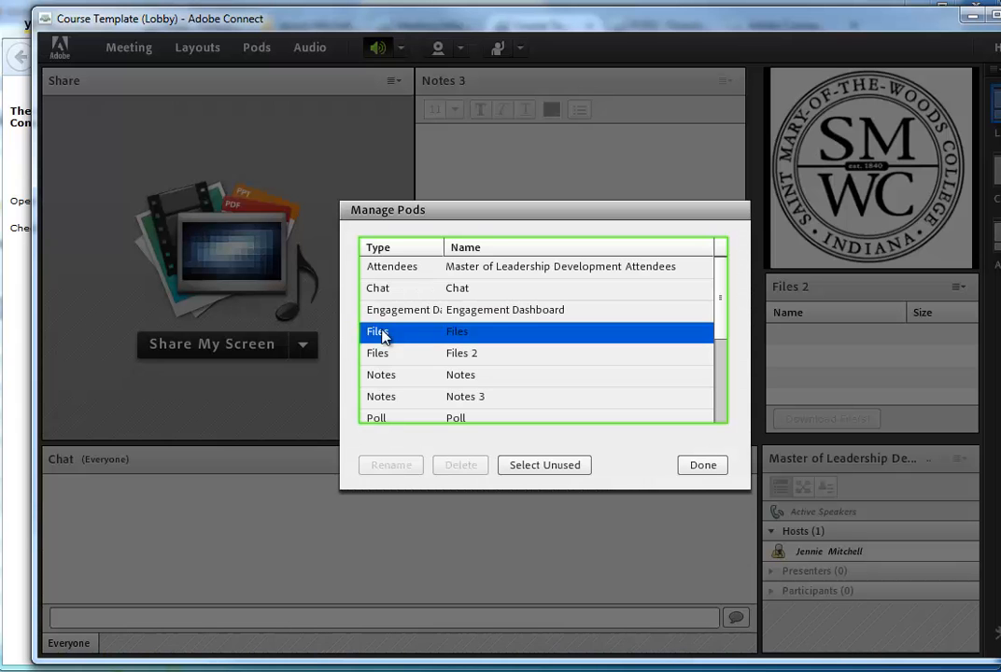
left_click(478, 402)
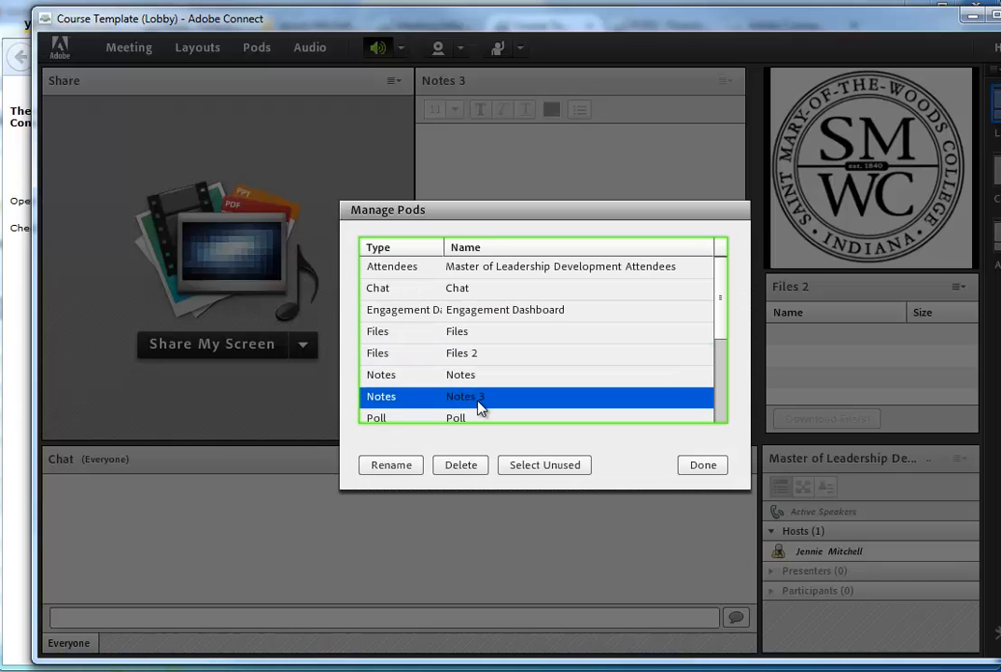
left_click(408, 465)
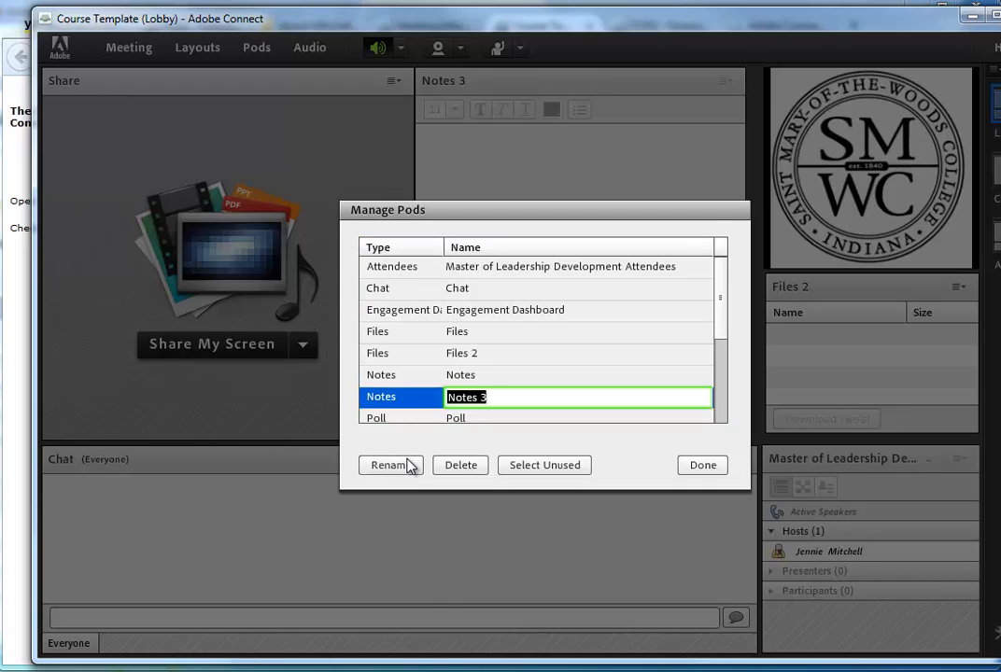
type("Webinar Information")
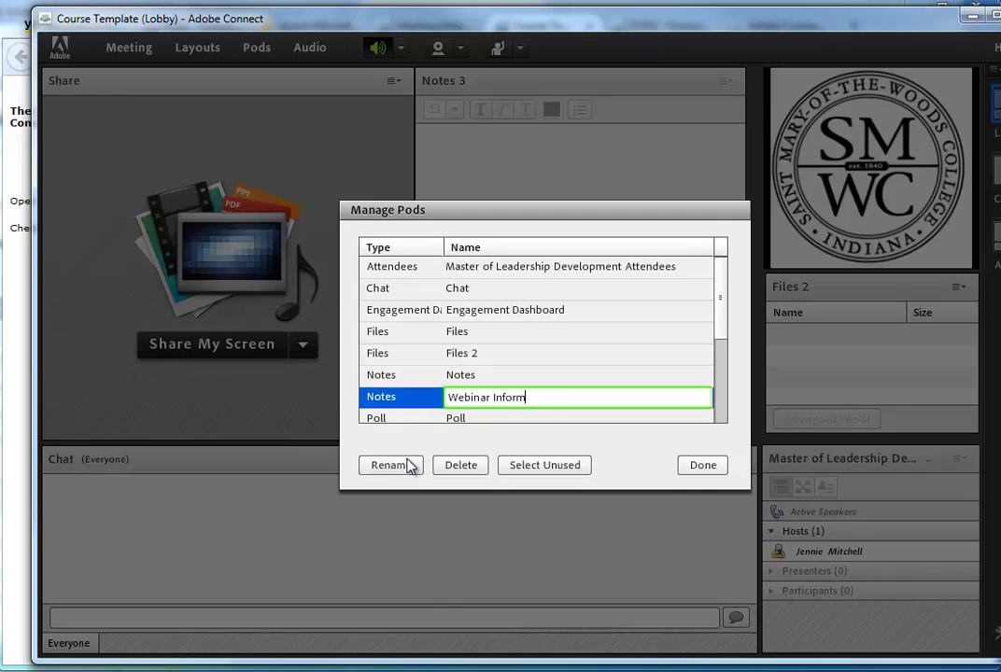
left_click(685, 471)
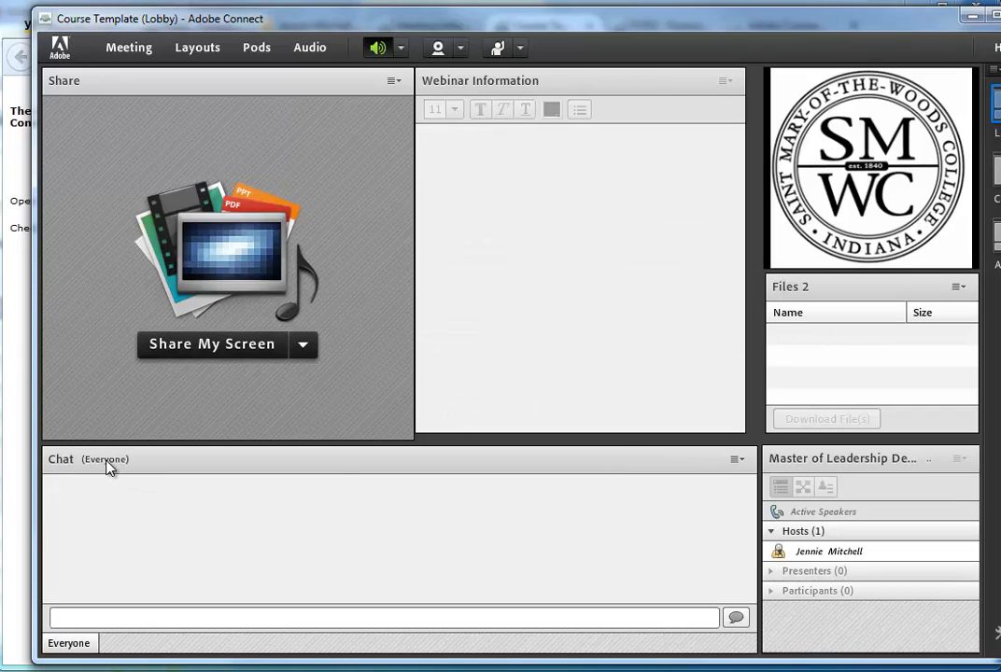
- Rename the Chat pod to "Share your technology issues." through Manage Pods
left_click(254, 49)
left_click(262, 325)
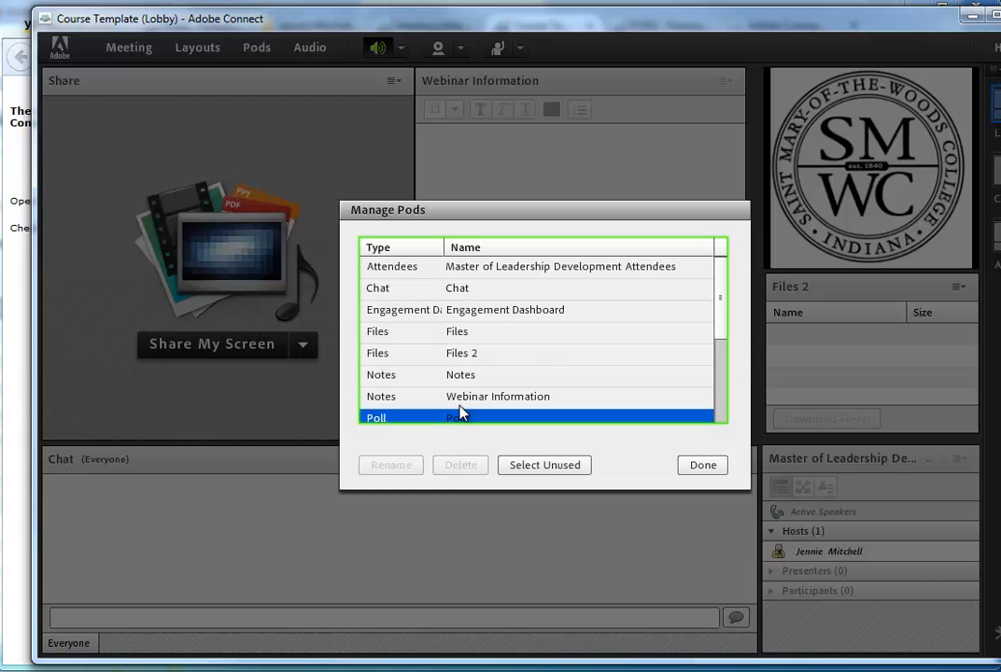
left_click(461, 297)
left_click(386, 465)
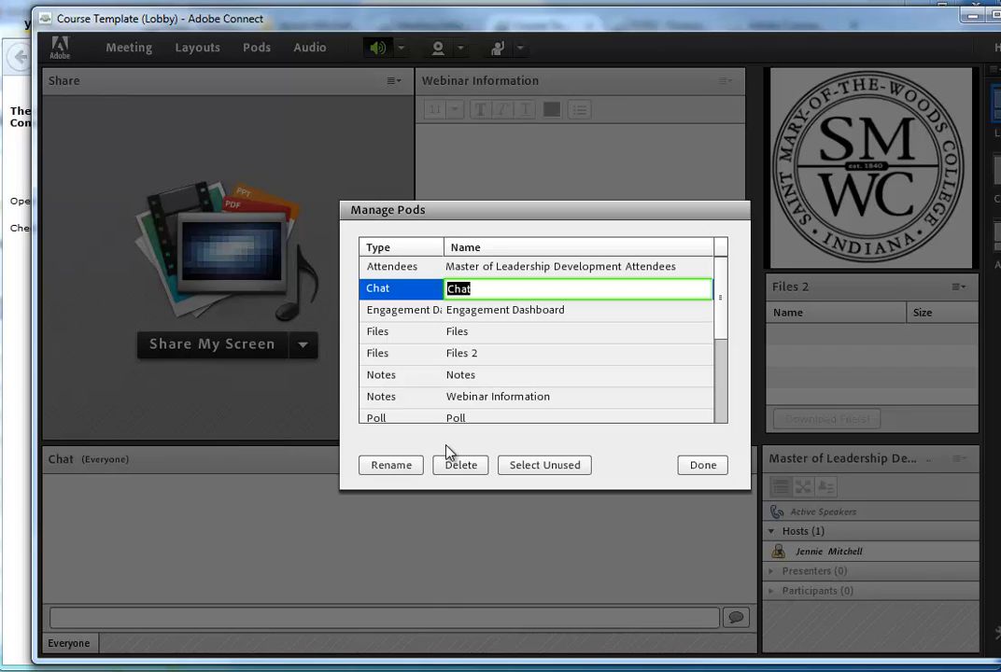
type("Share your technology")
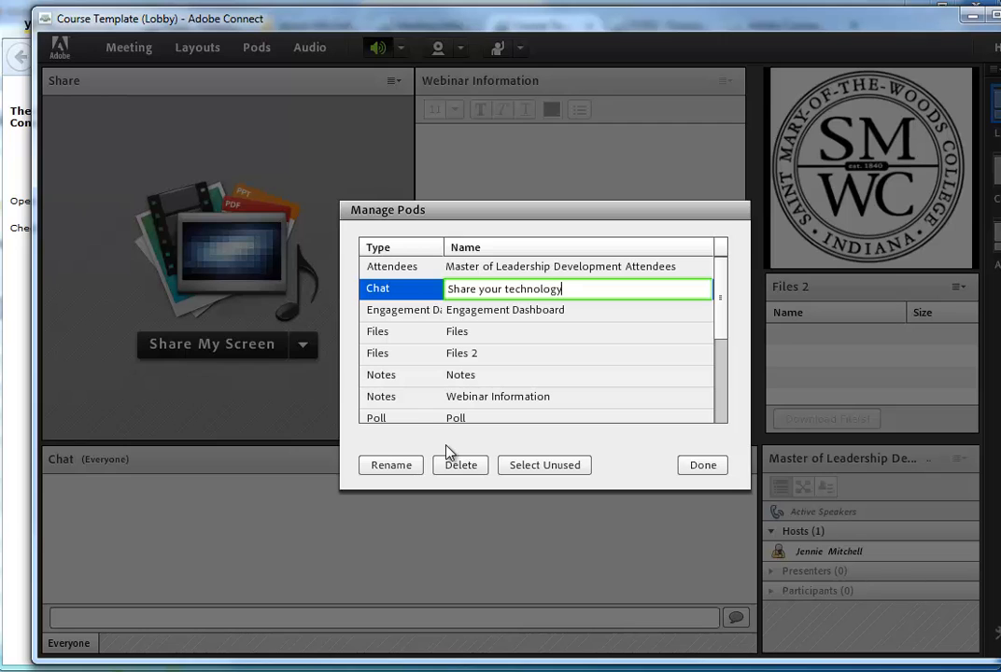
type(" issues.")
left_click(701, 466)
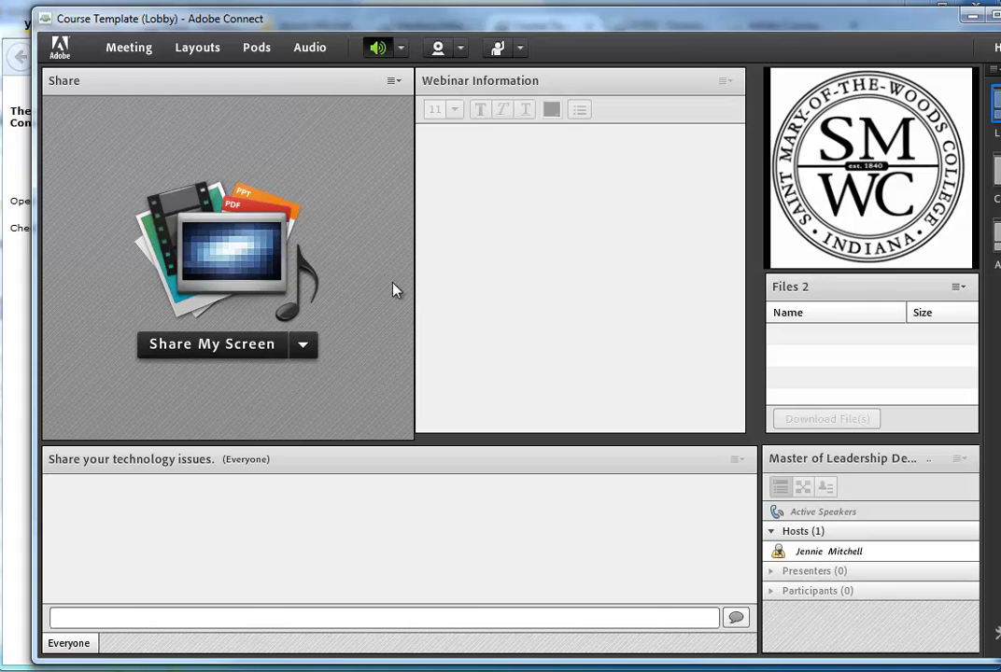
- Shift the boundary between the Share and Webinar Information pods to widen Share slightly and narrow Webinar Information, leaving a small gap
left_click(436, 274)
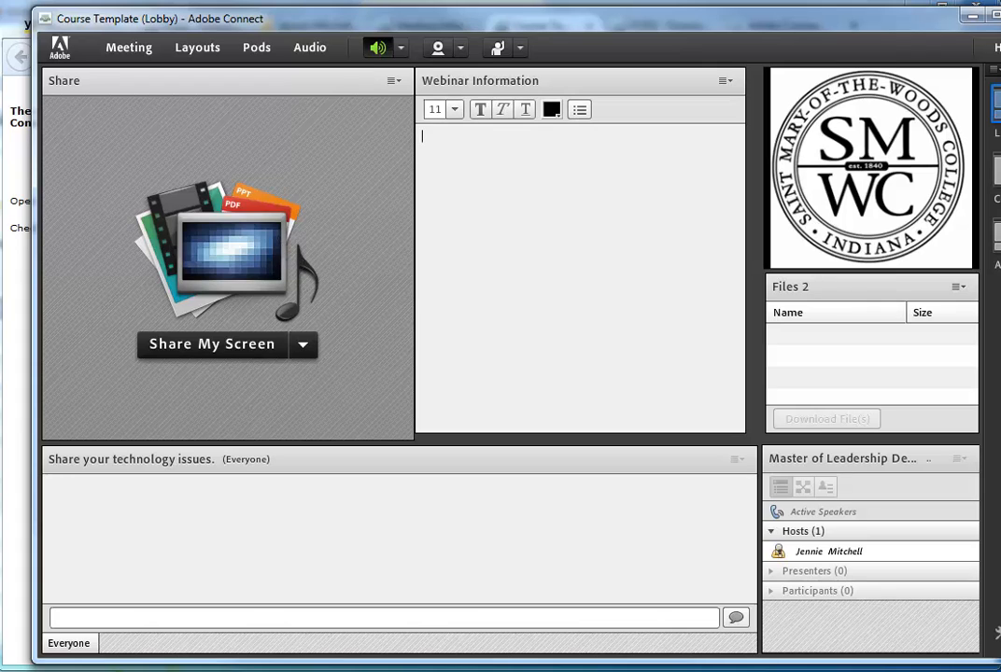
left_click_drag(415, 278, 457, 283)
left_click(473, 301)
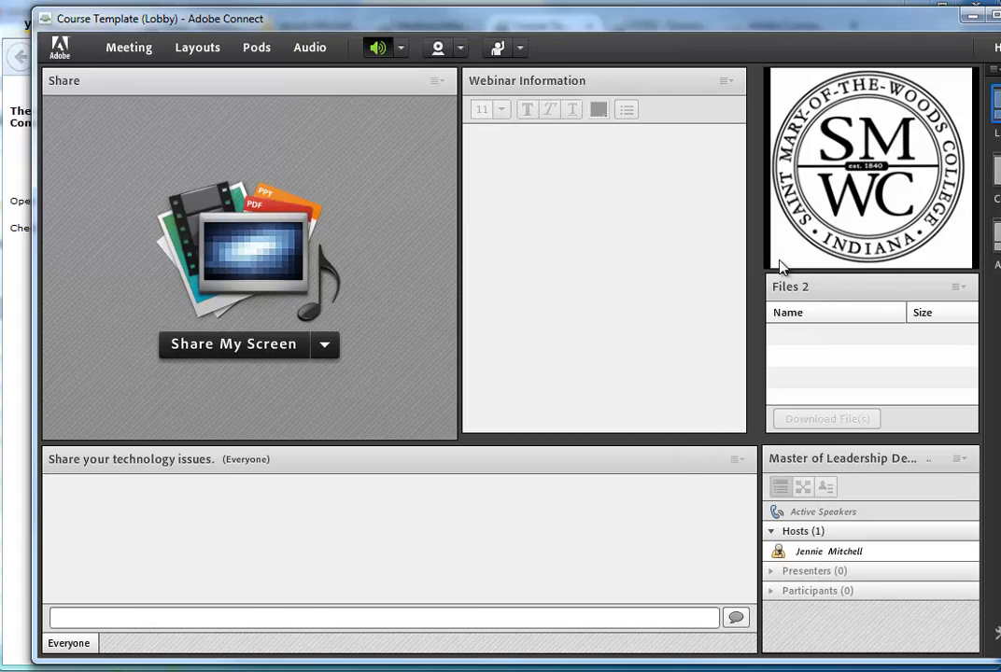
- Shrink the logo pod slightly and close up the column beneath it by raising the Files 2 pod and the Attendees pod's upper edge
left_click_drag(773, 266, 790, 247)
left_click_drag(785, 294, 787, 265)
left_click_drag(822, 458, 819, 429)
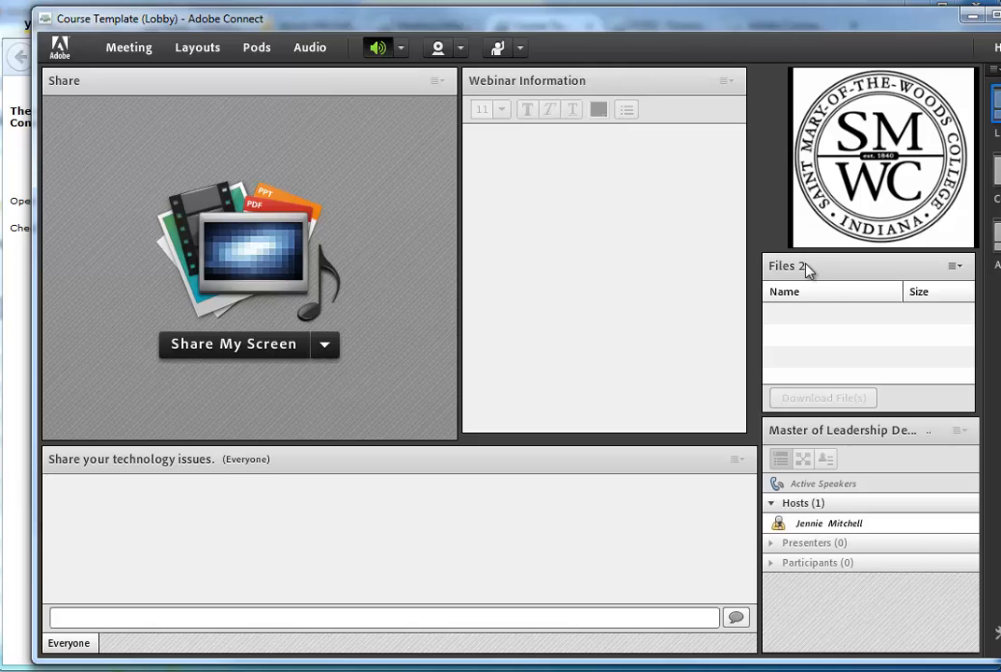
- Rename the Files 2 pod to Download handout through Manage Pods
left_click(259, 49)
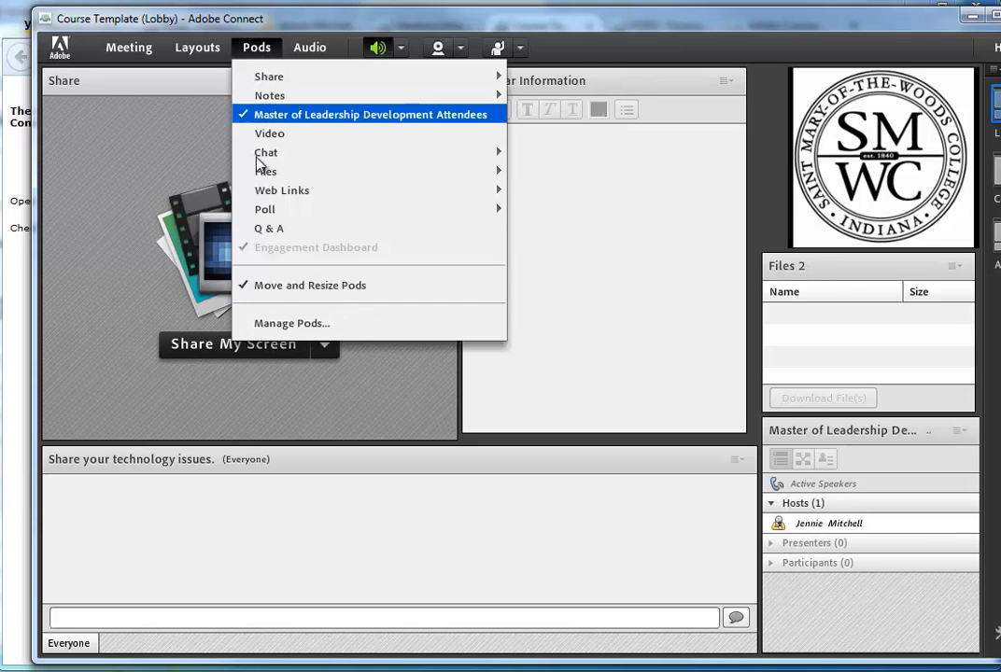
left_click(266, 323)
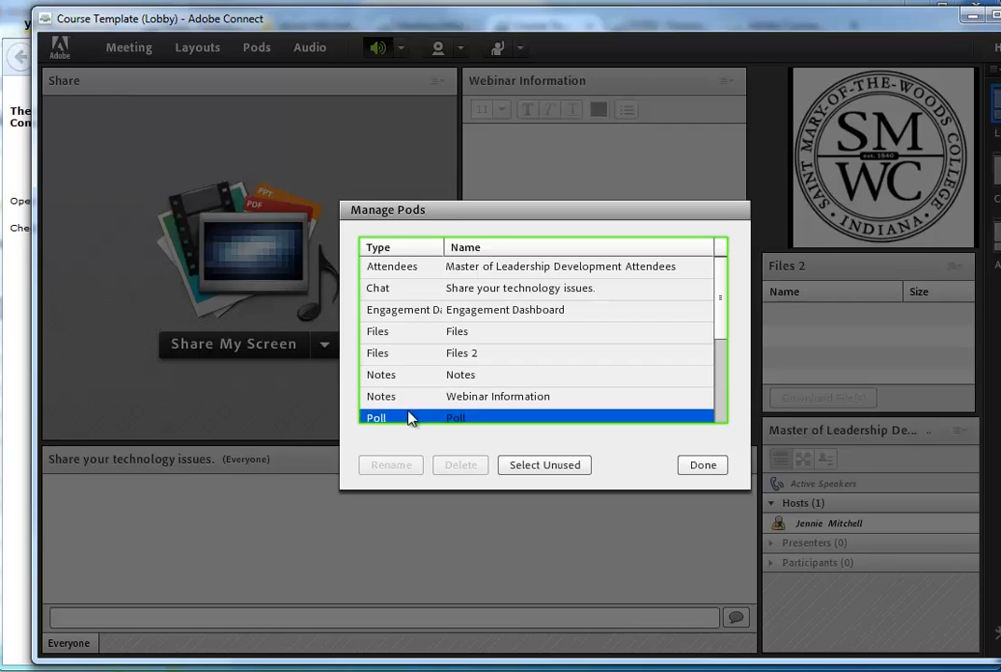
left_click(441, 363)
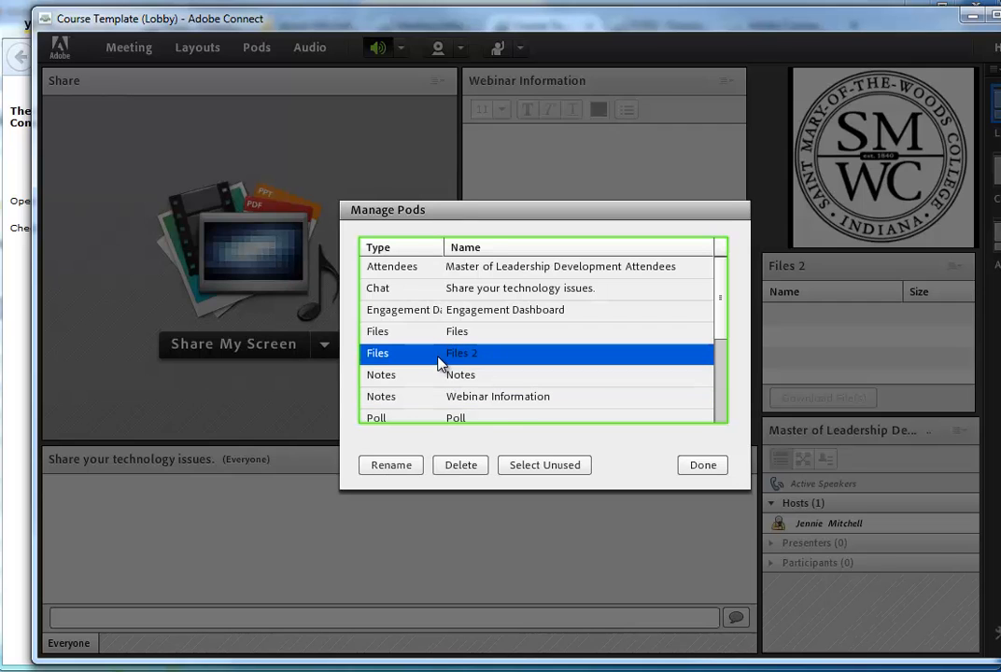
left_click(391, 465)
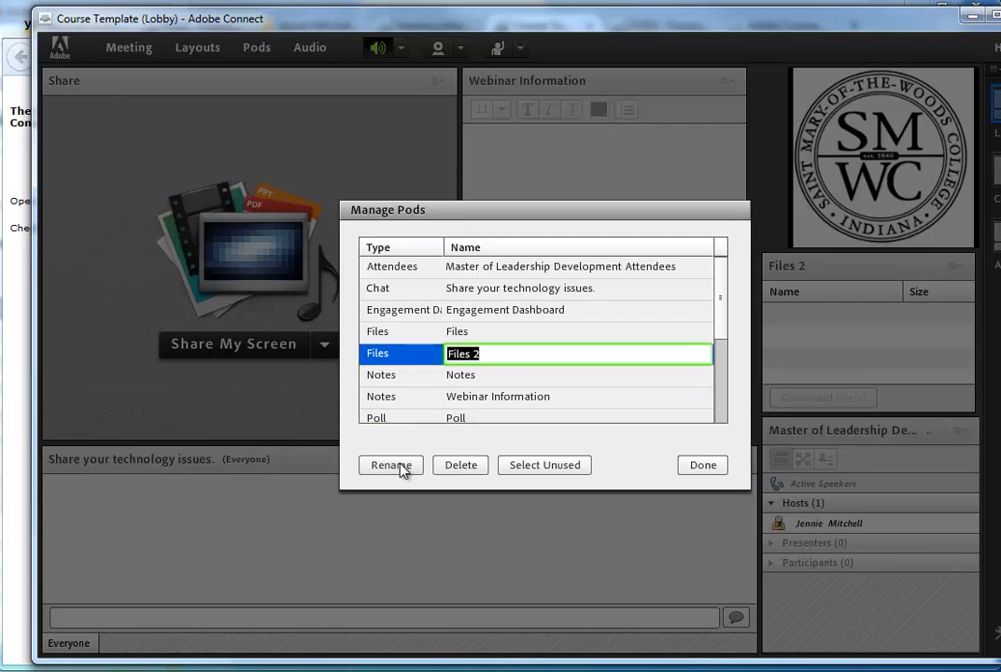
type("Download ha")
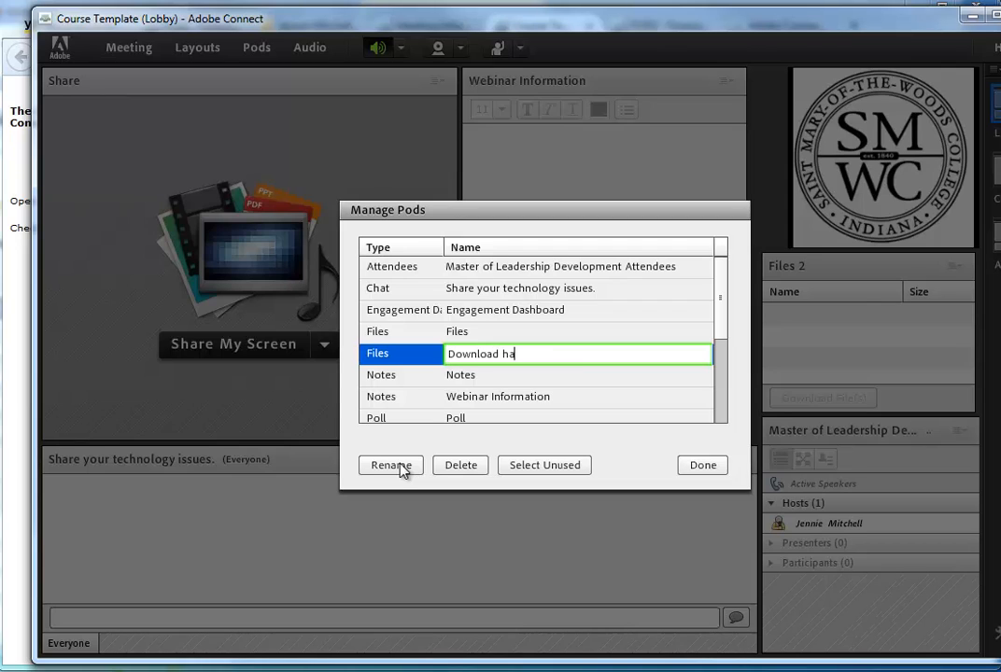
type("ndout")
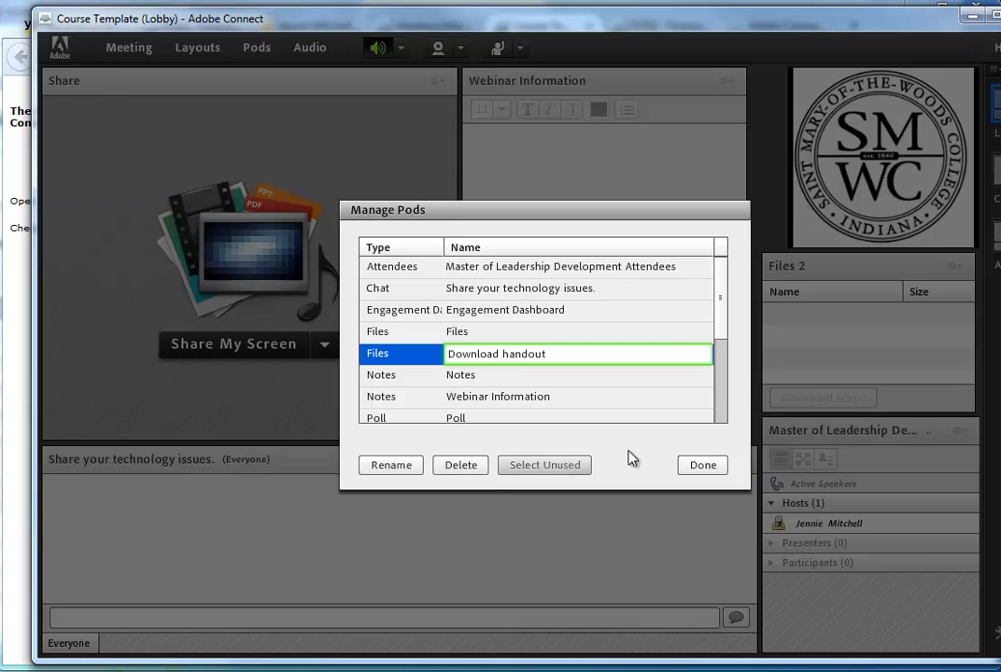
left_click(712, 473)
left_click(711, 473)
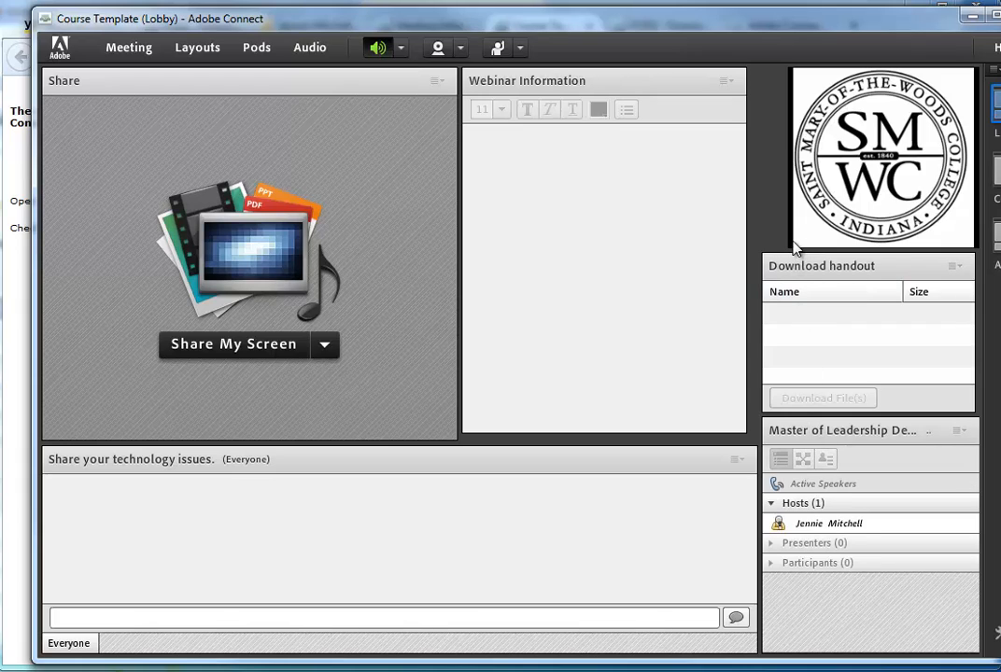
- Widen the logo pod so its outer edge lines up with the Download handout pod below it
left_click_drag(788, 241, 763, 250)
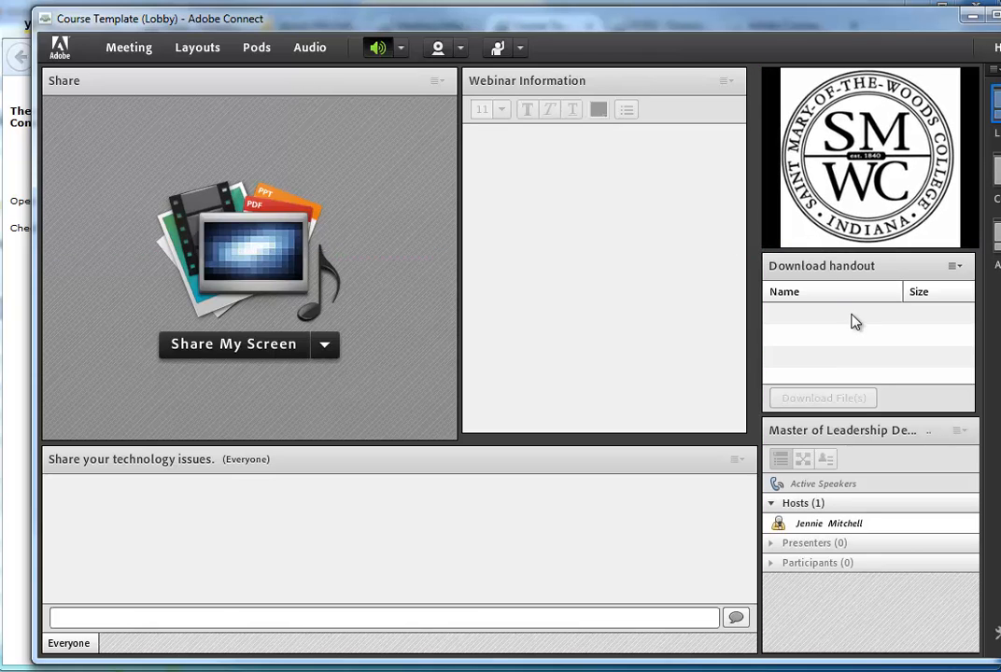
left_click(609, 388)
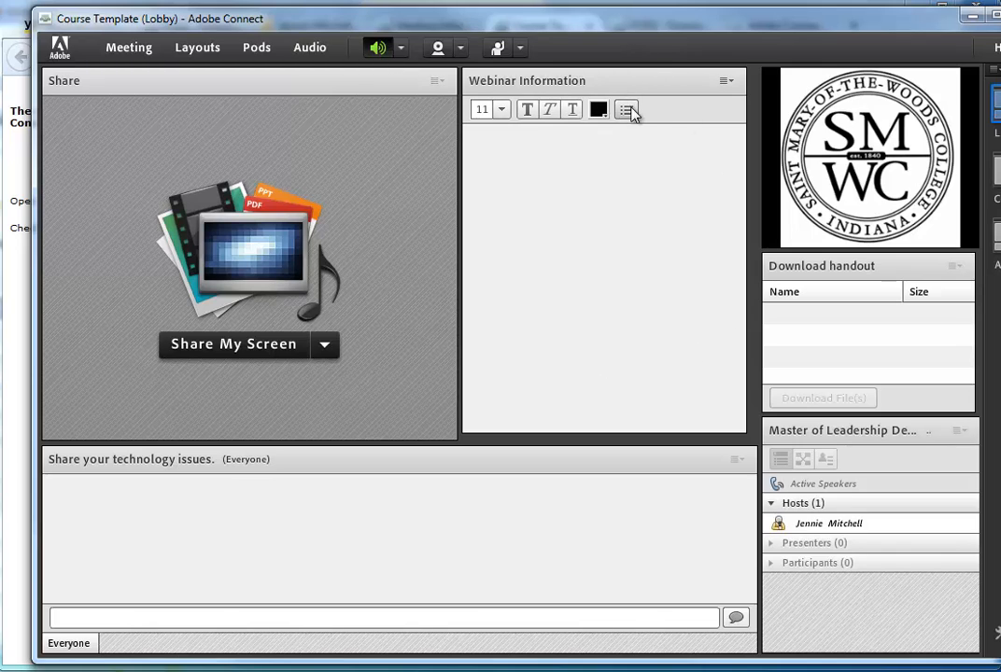
left_click(848, 634)
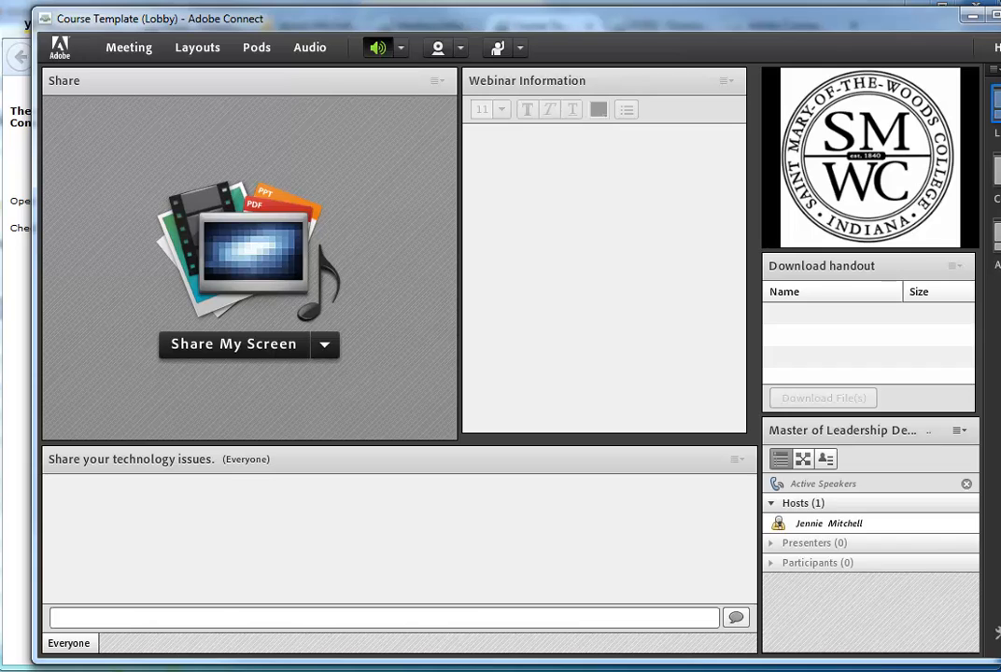